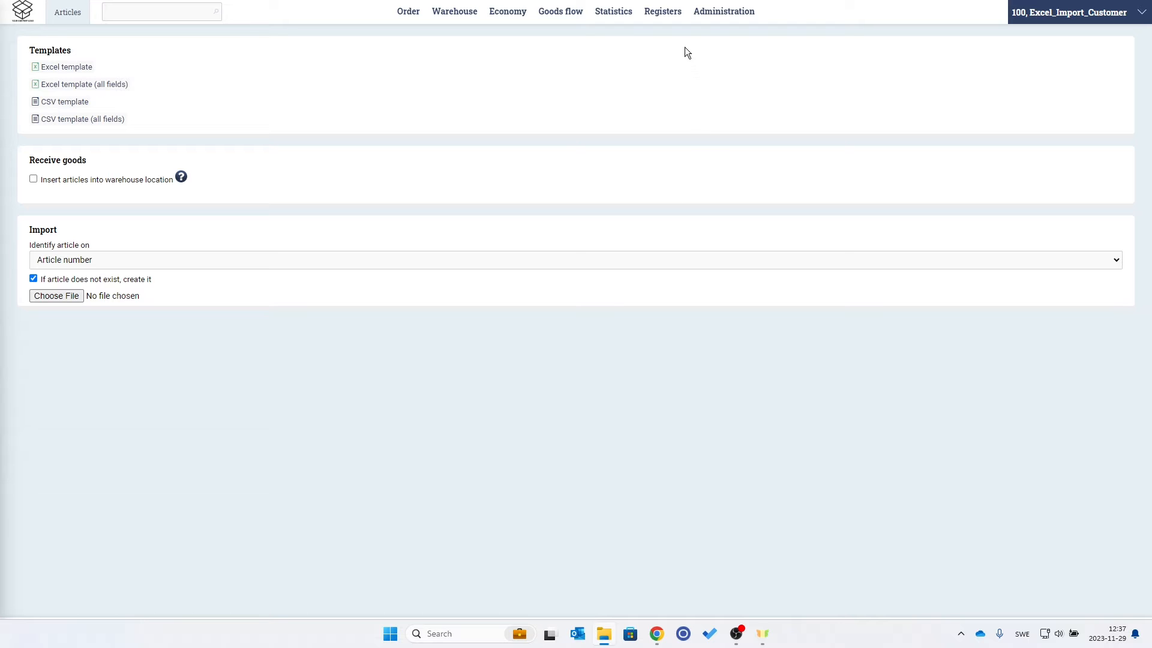
Step: Get the Excel template for article import and open it with editing enabled
{"action": "mouse_move", "coordinate": [674, 20]}
{"action": "left_click", "coordinate": [70, 73]}
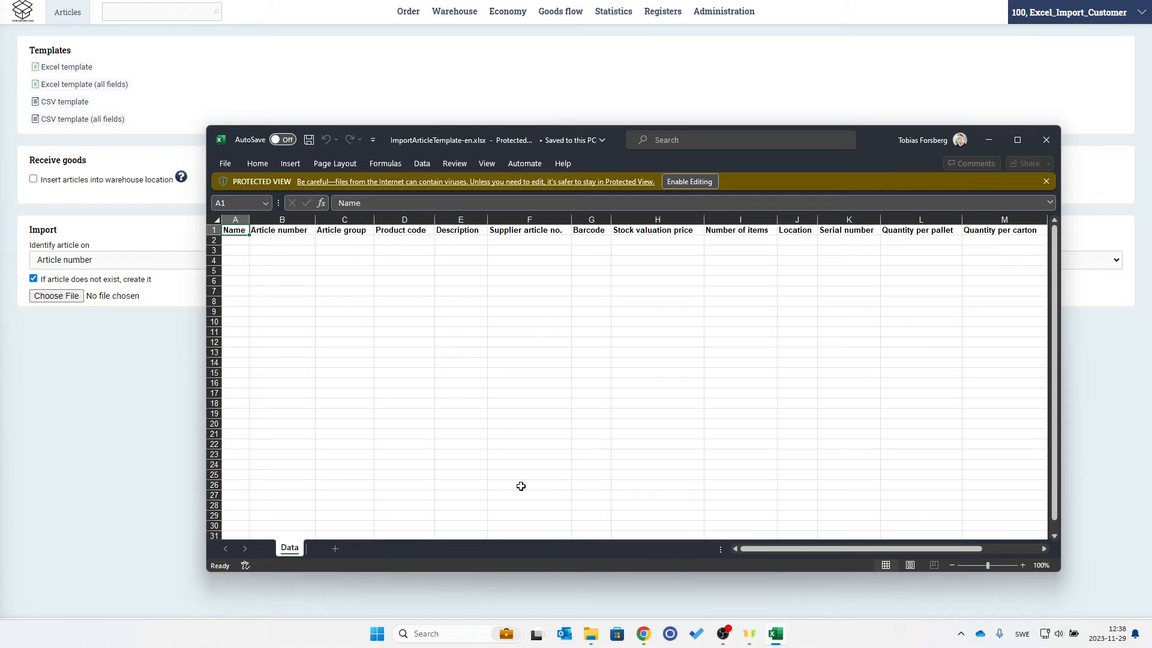
{"action": "left_click", "coordinate": [688, 182]}
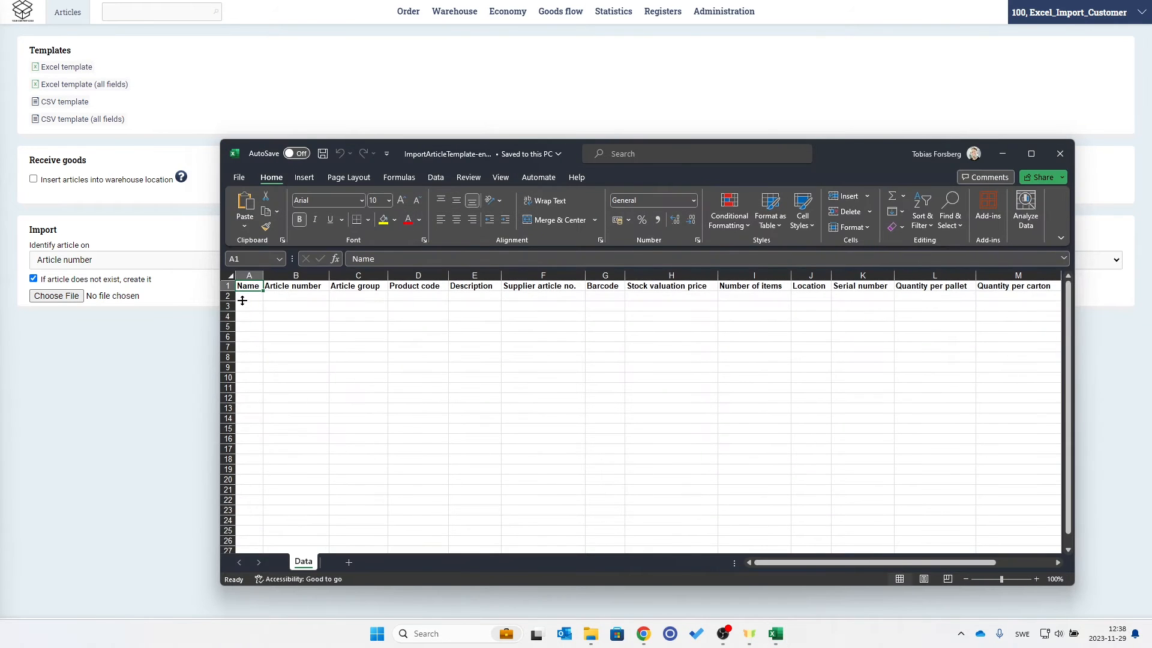
Step: Fill in two articles in the template: Screw with article number 123 and Screwdriver with article number 1234
{"action": "left_click", "coordinate": [249, 295]}
{"action": "type", "text": "Screw"}
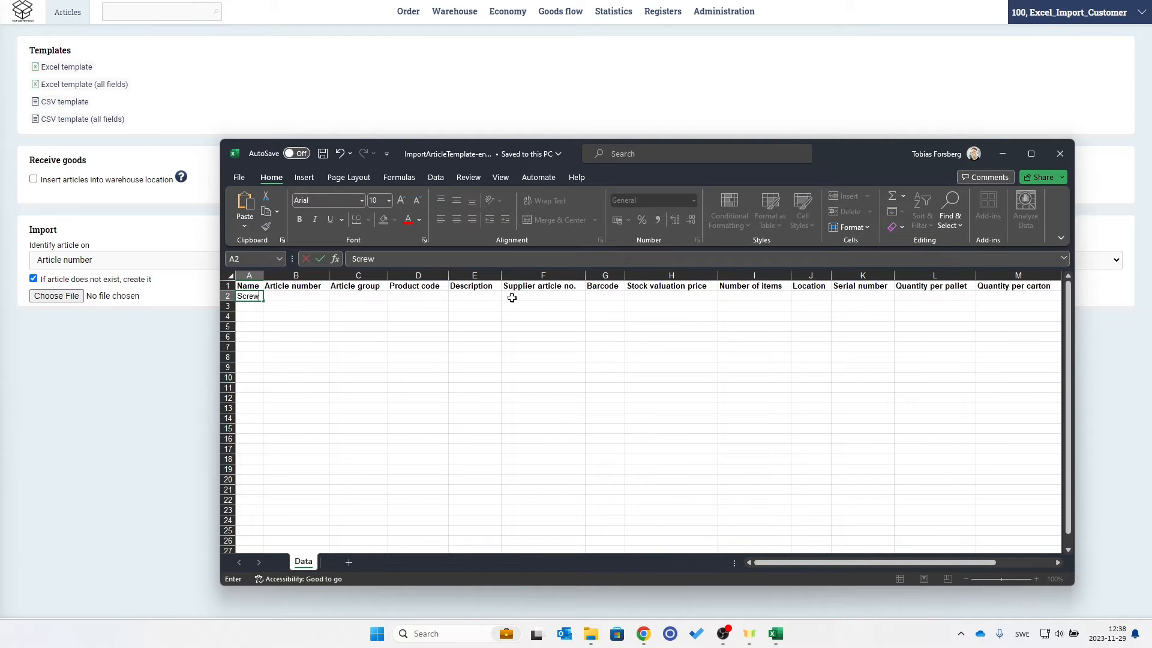
{"action": "key", "text": "Tab"}
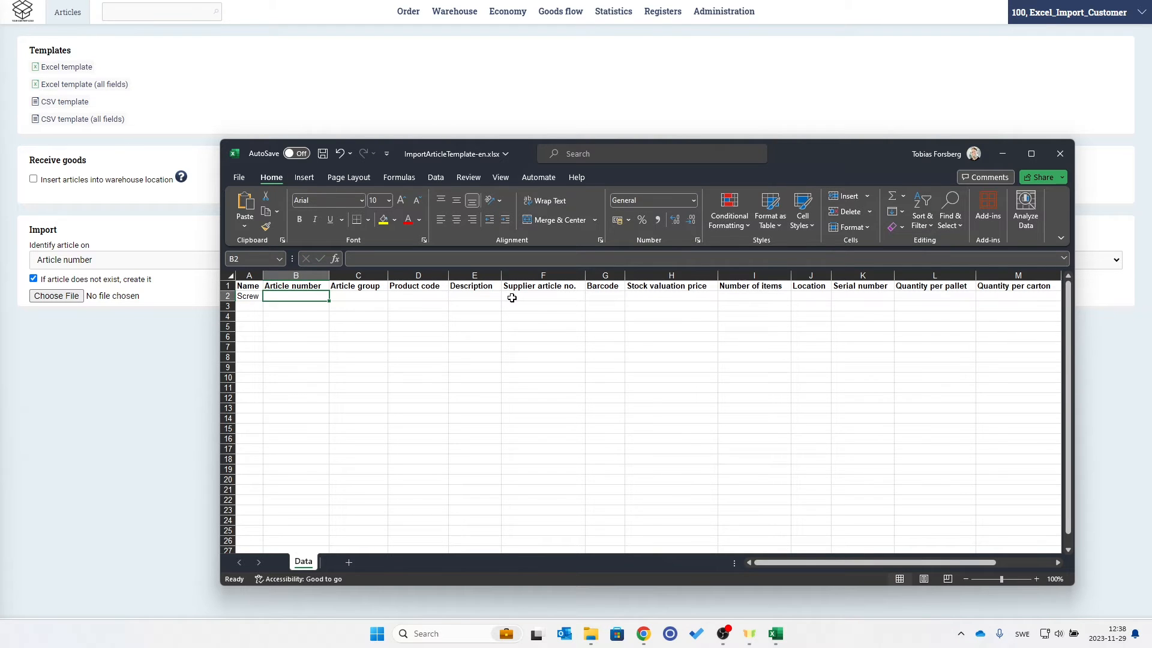
{"action": "type", "text": "123"}
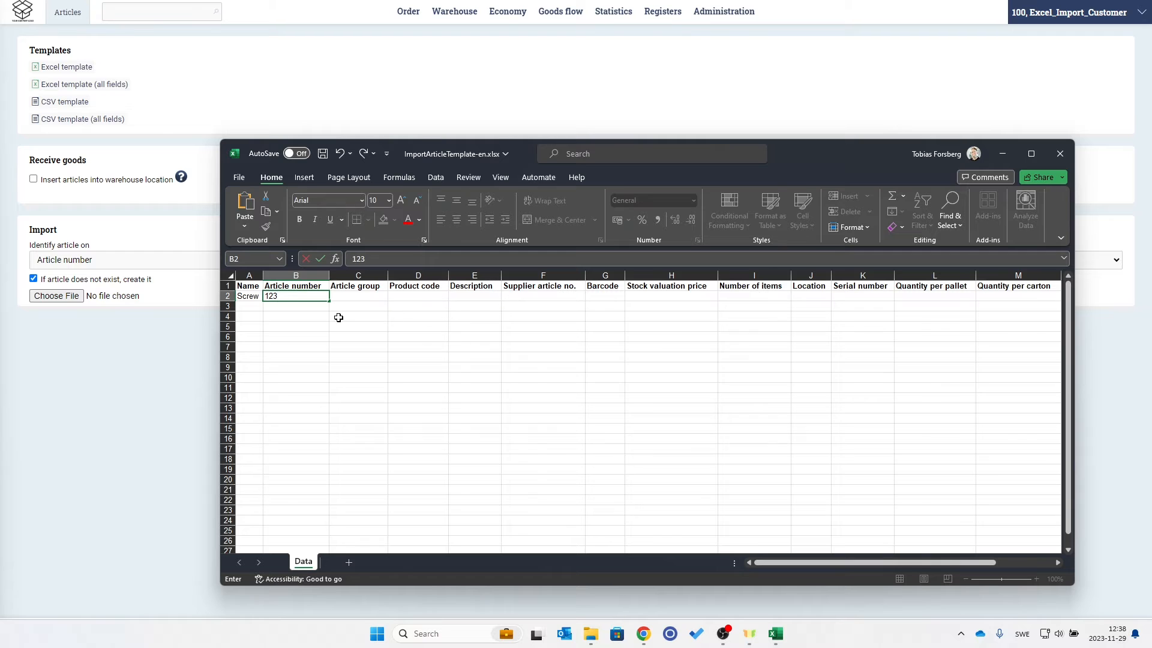
{"action": "left_click", "coordinate": [254, 305]}
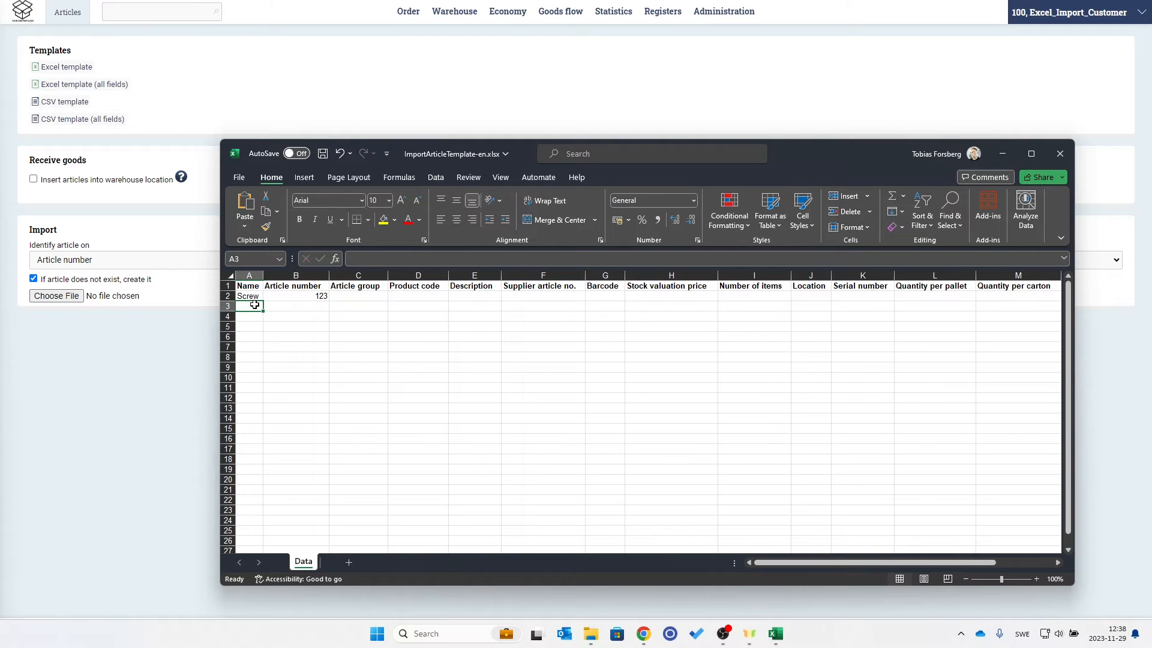
{"action": "type", "text": "Screwdriver"}
{"action": "key", "text": "Tab"}
{"action": "type", "text": "1234"}
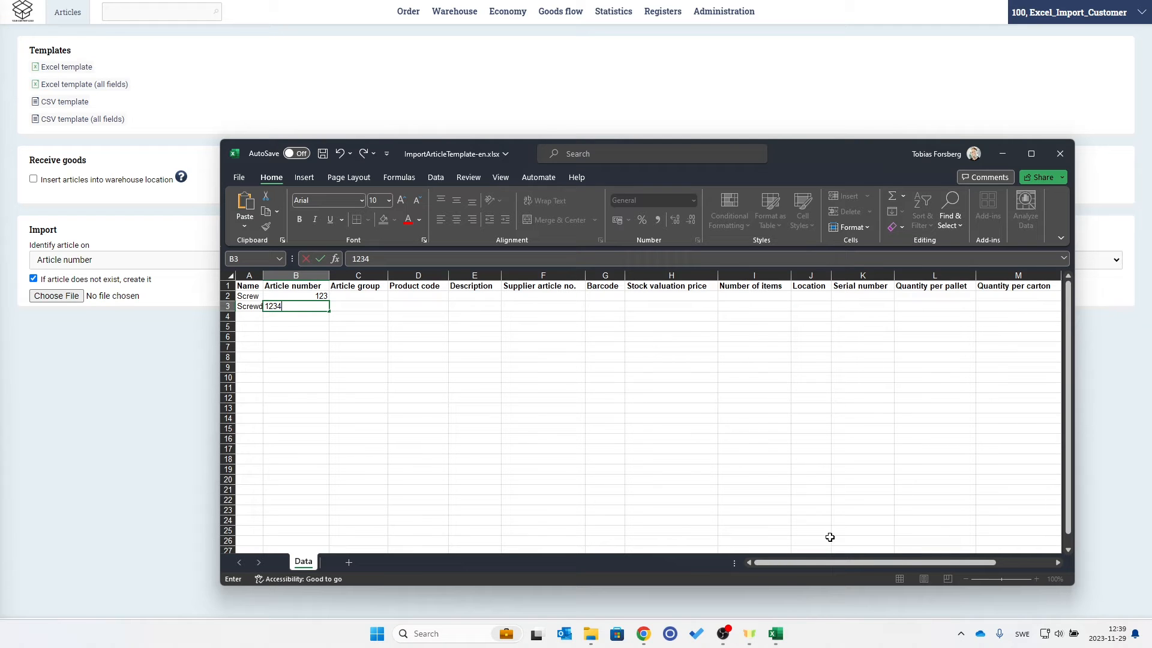
Step: Set the number of items to 100 for Screw and 50 for Screwdriver
{"action": "mouse_move", "coordinate": [861, 564]}
{"action": "left_mouse_down"}
{"action": "mouse_move", "coordinate": [873, 563]}
{"action": "mouse_move", "coordinate": [843, 562]}
{"action": "left_mouse_up"}
{"action": "left_click", "coordinate": [745, 296]}
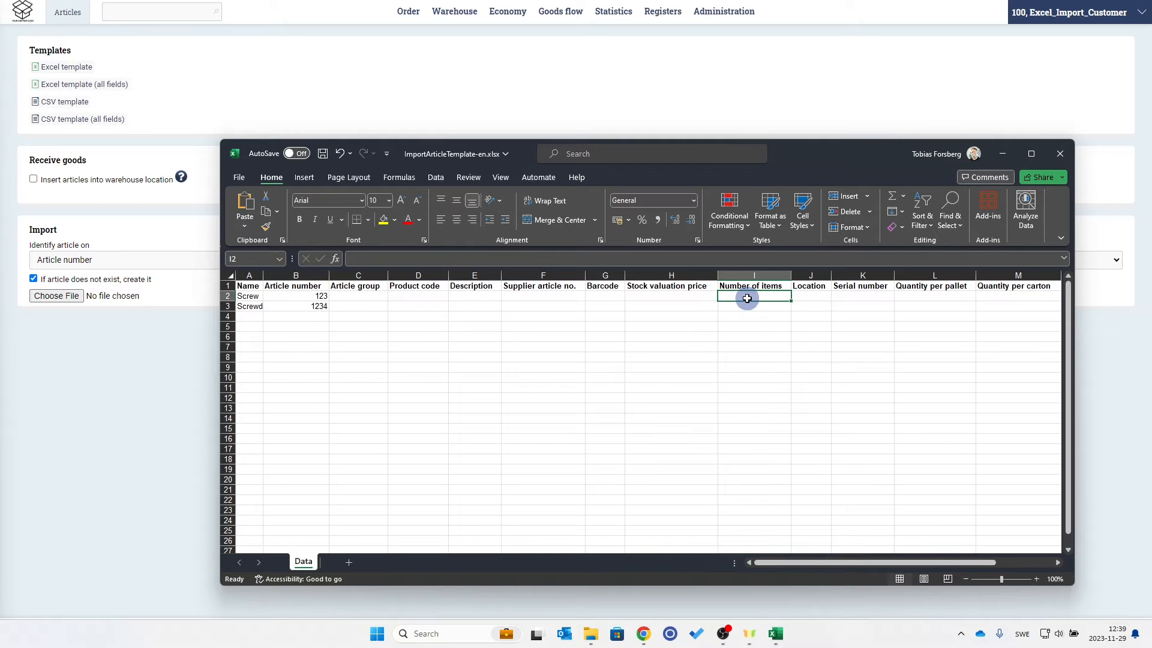
{"action": "type", "text": "100"}
{"action": "left_click", "coordinate": [757, 308]}
{"action": "type", "text": "50"}
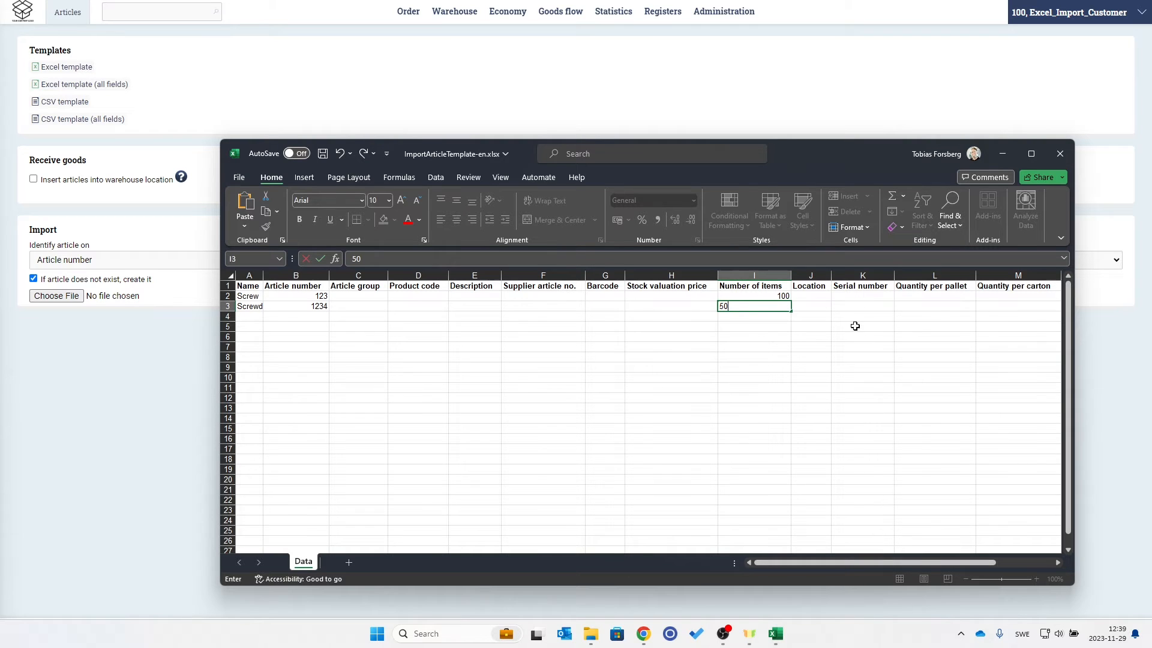
Step: Enter x as the weight of Screw, then save the template and return to the article import page
{"action": "left_click_drag", "start_coordinate": [889, 564], "coordinate": [974, 564]}
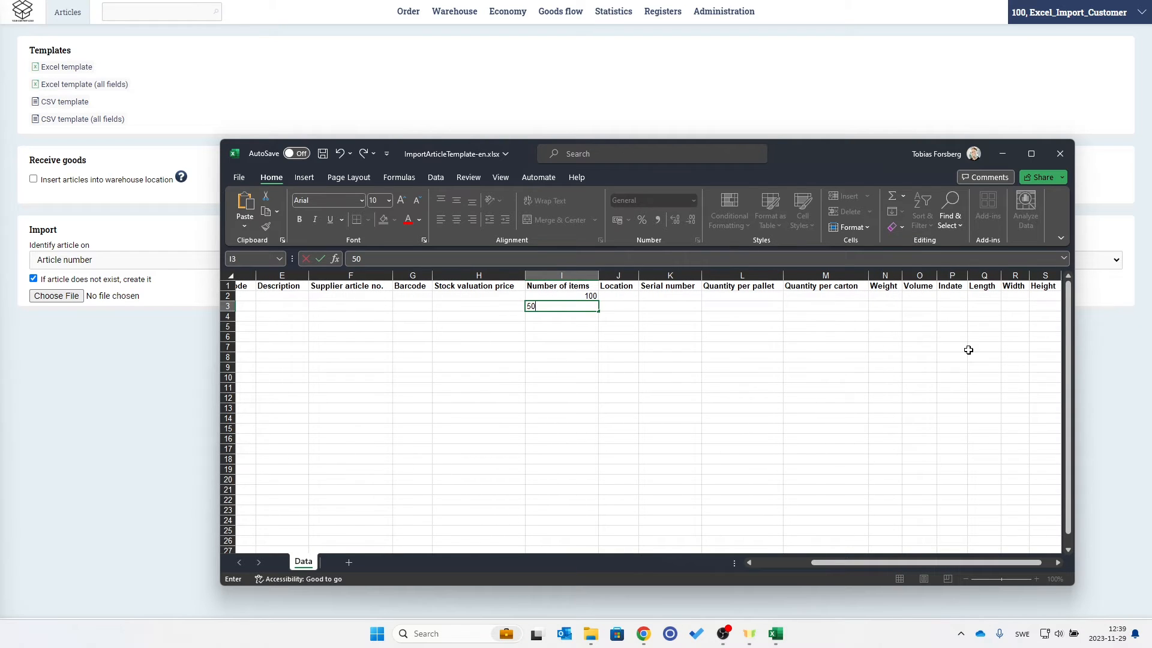
{"action": "left_click", "coordinate": [895, 296]}
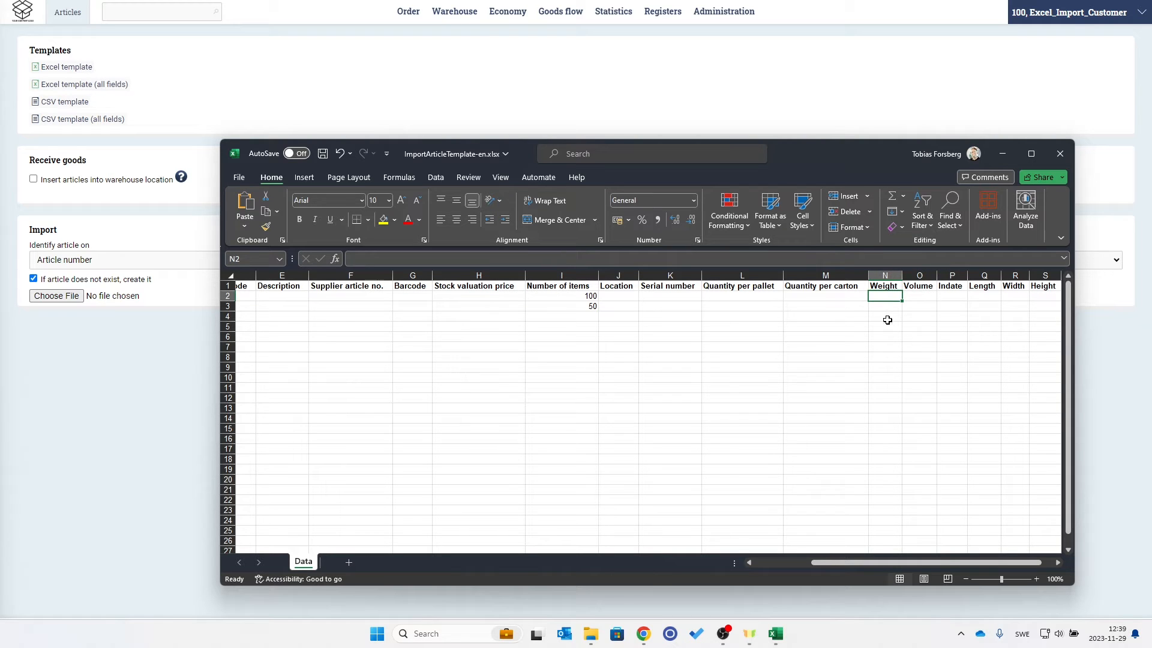
{"action": "type", "text": "x"}
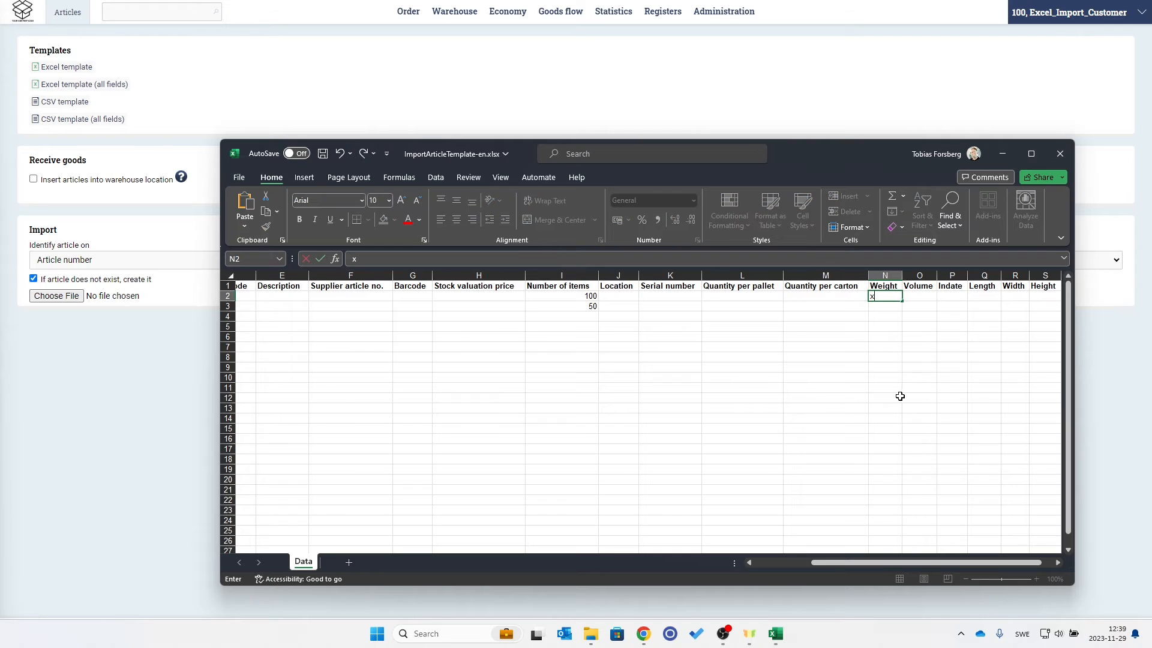
{"action": "key", "text": "Return"}
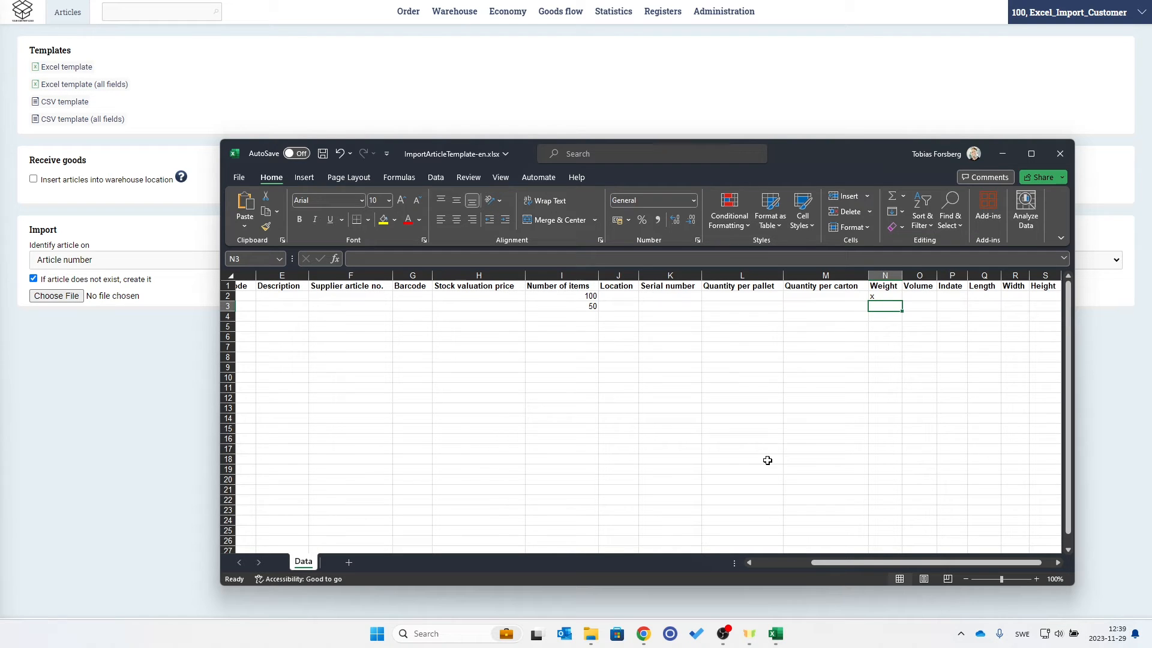
{"action": "key", "text": "ctrl+s"}
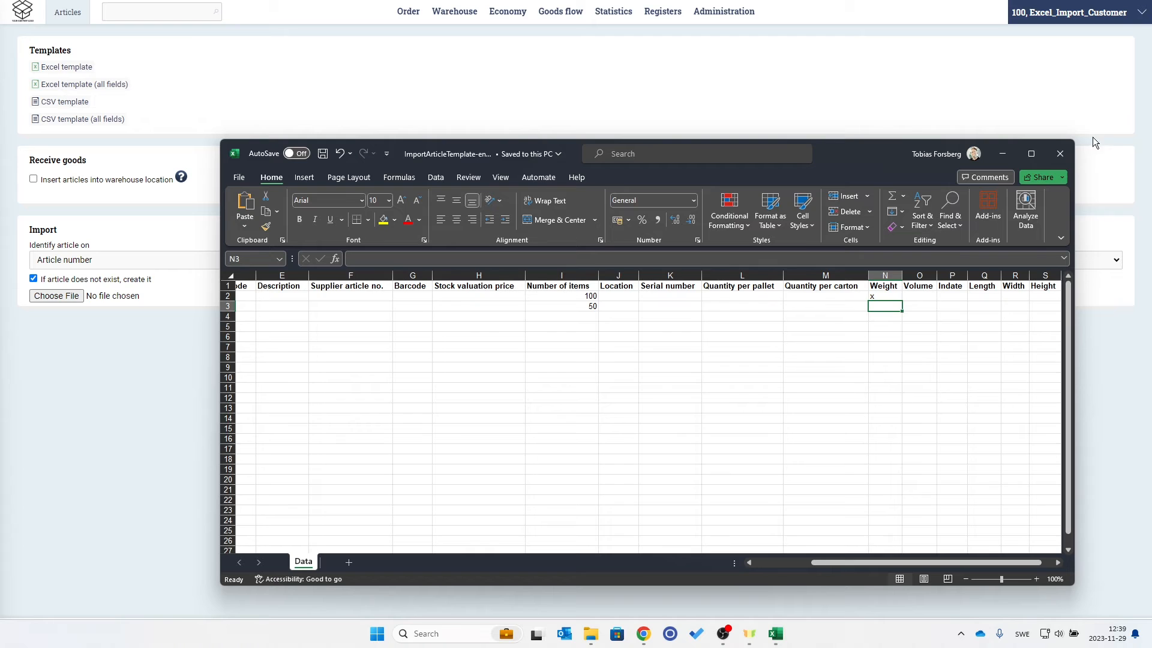
{"action": "left_click", "coordinate": [1003, 153]}
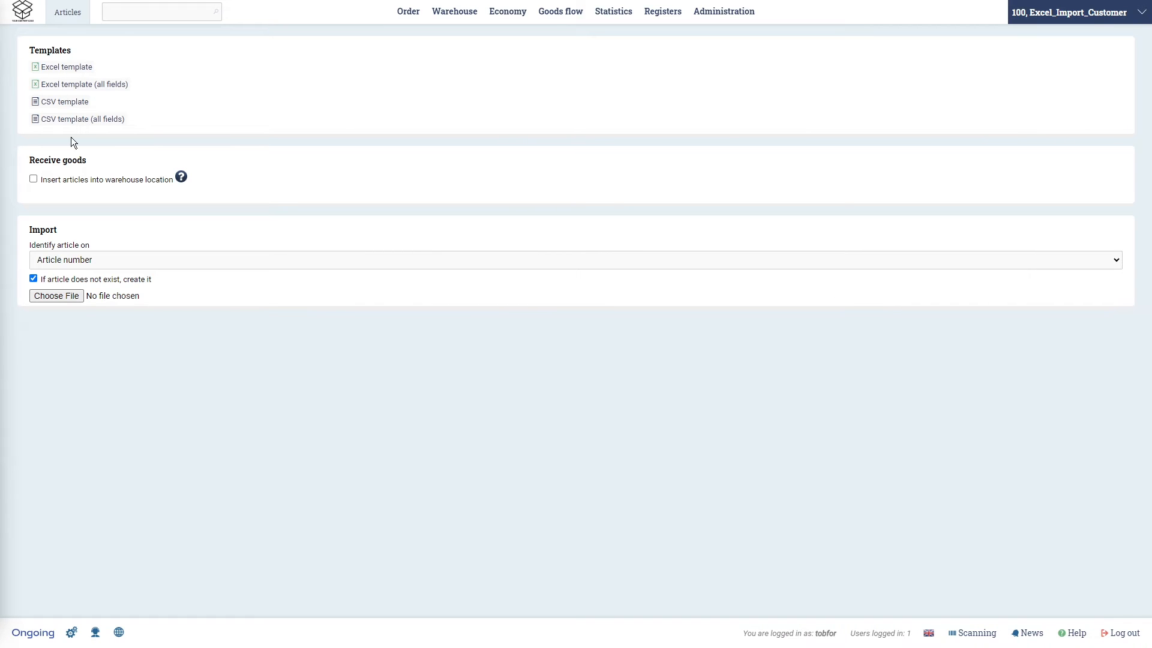
Step: Enable inserting articles into a warehouse location with default location A1, and identify articles on article number
{"action": "left_click", "coordinate": [33, 178]}
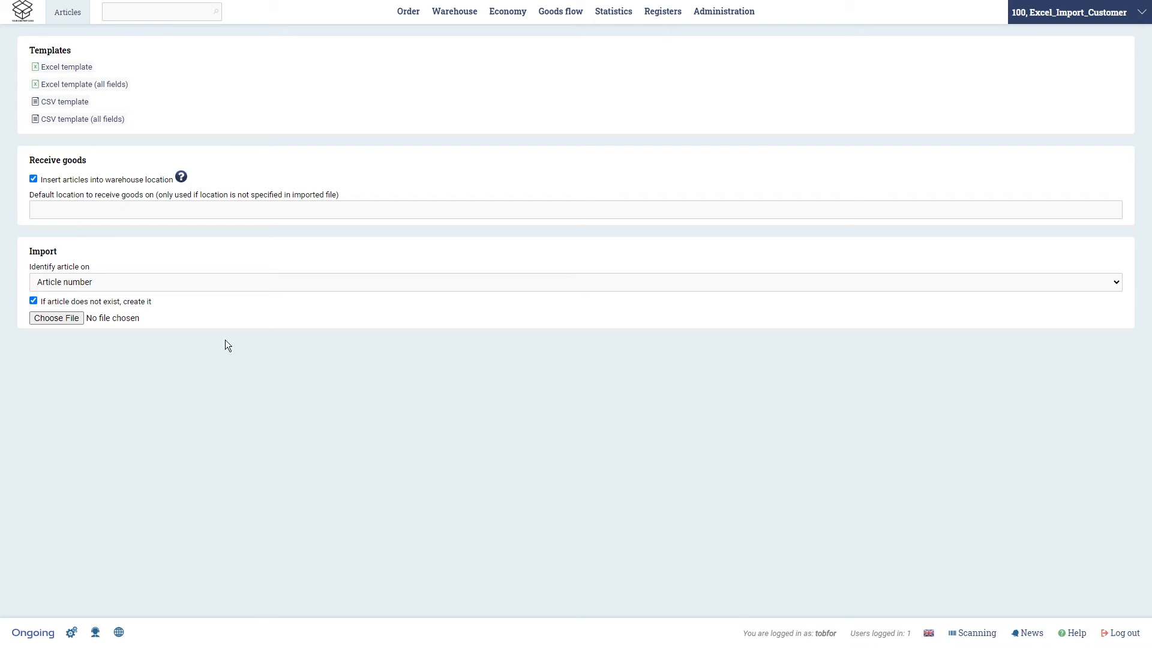
{"action": "left_click", "coordinate": [84, 211]}
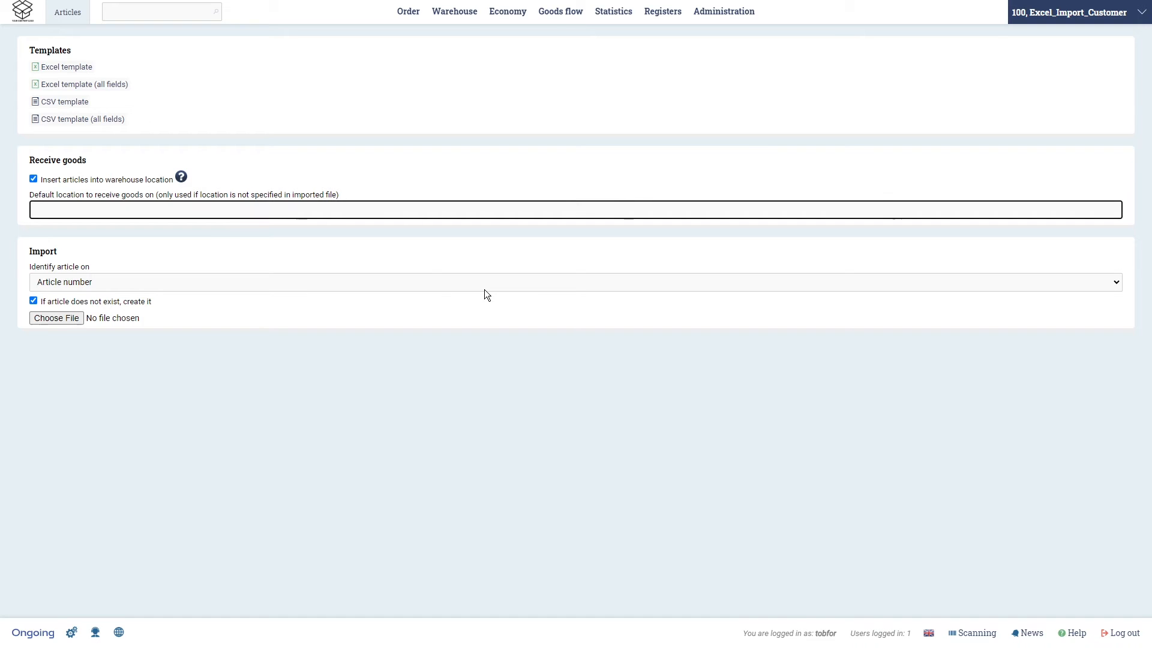
{"action": "type", "text": "A1"}
{"action": "left_click", "coordinate": [129, 281]}
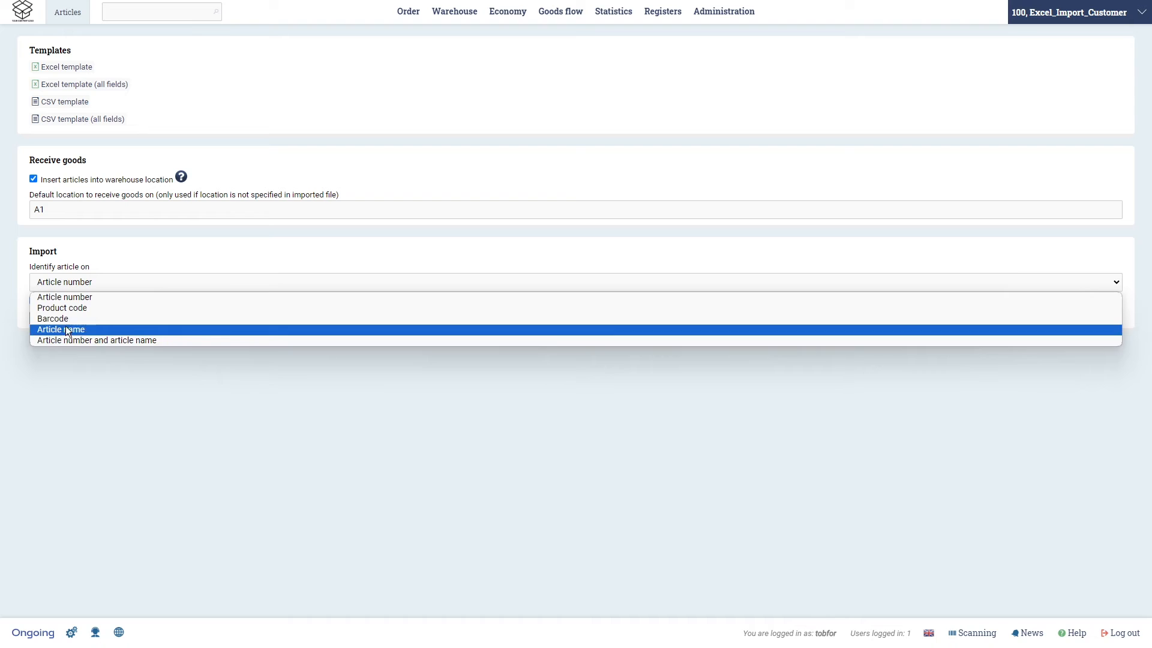
{"action": "left_click", "coordinate": [77, 297]}
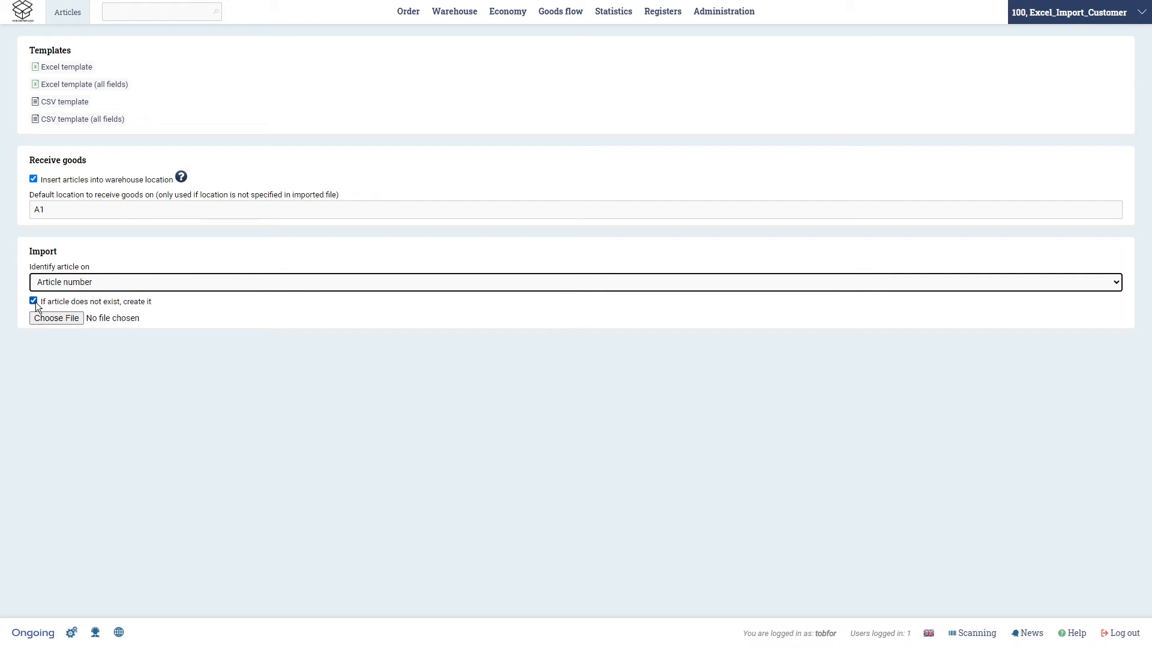
Step: Load ImportArticleTemplate-en.xlsx from the Downloads folder as the import file
{"action": "left_click", "coordinate": [74, 317]}
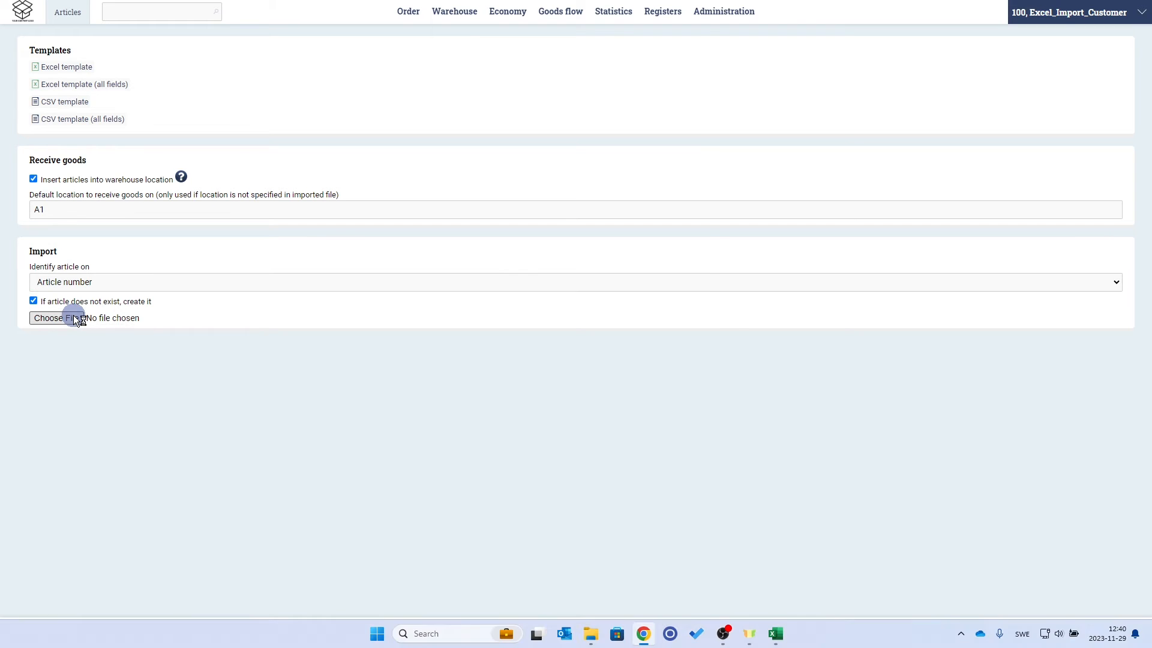
{"action": "left_click", "coordinate": [70, 332]}
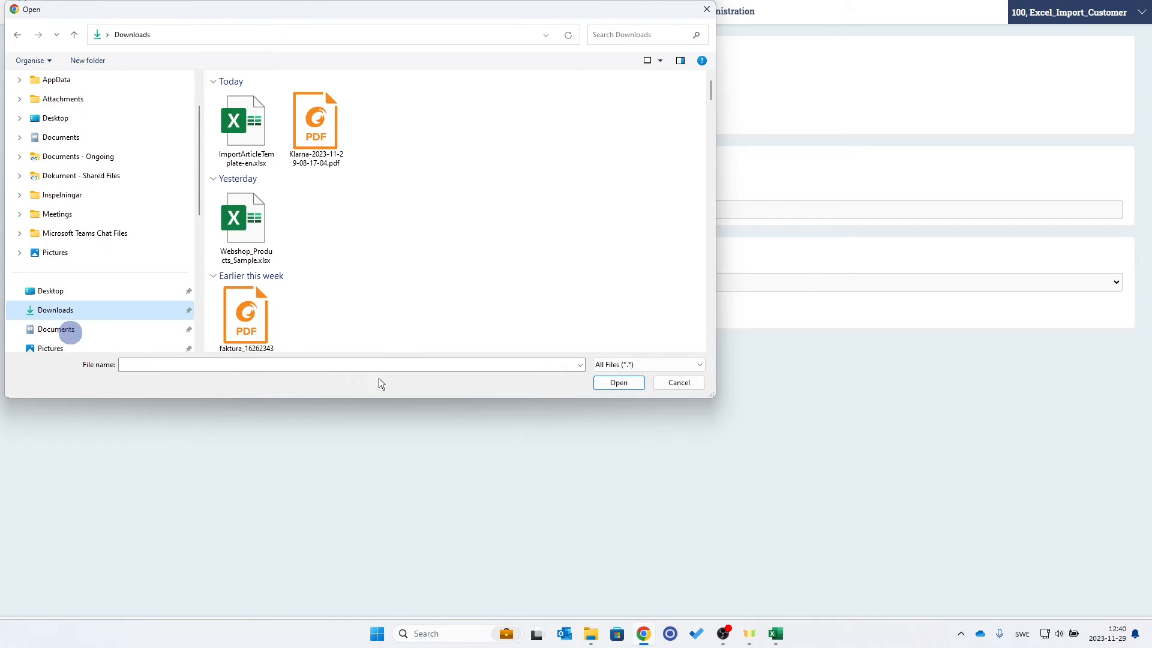
{"action": "double_click", "coordinate": [259, 120]}
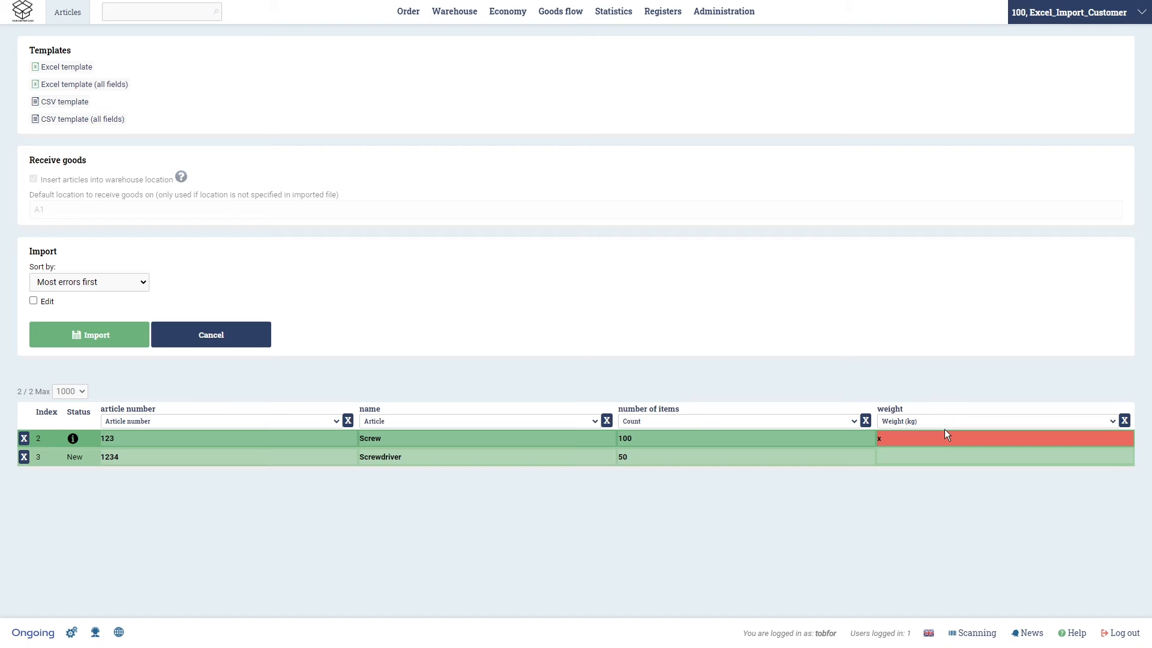
Step: Remove the weight column from the import preview and import the articles
{"action": "left_click", "coordinate": [1125, 421]}
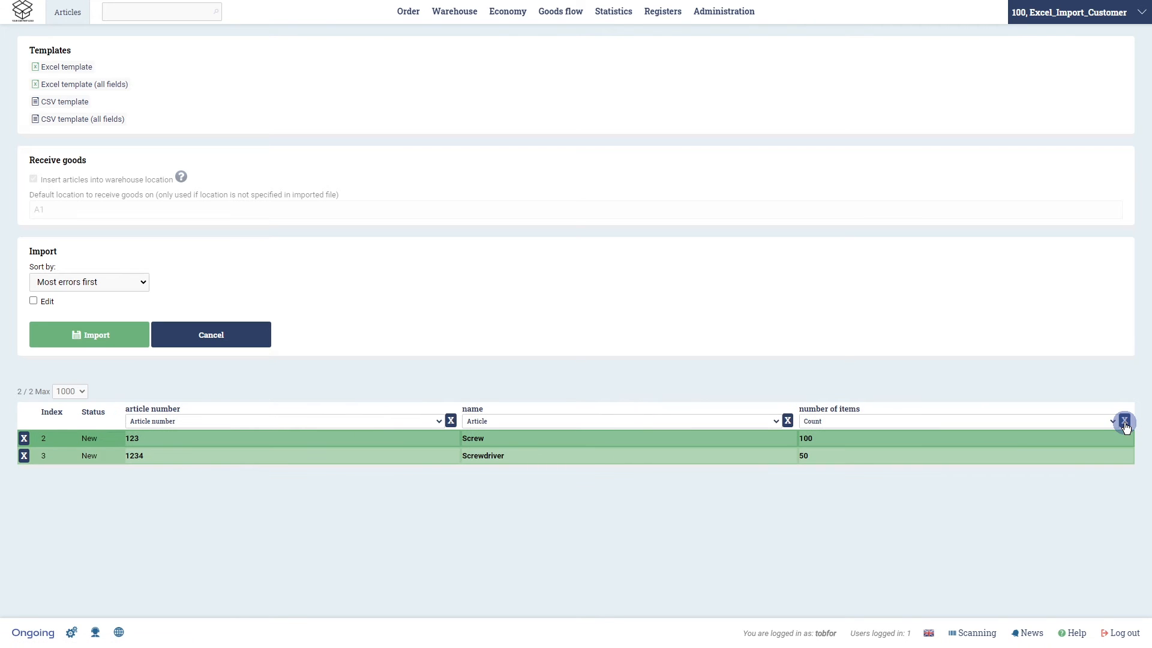
{"action": "left_click", "coordinate": [91, 345]}
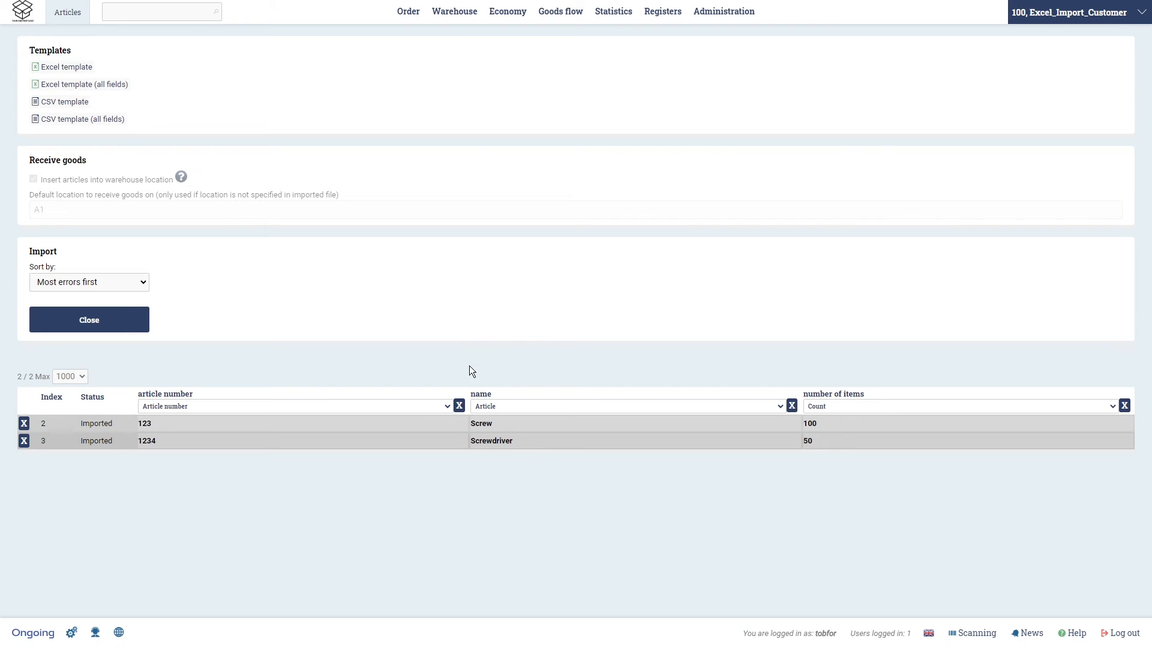
Step: Check the imported articles in the article list and their placement on the warehouse map
{"action": "mouse_move", "coordinate": [453, 18]}
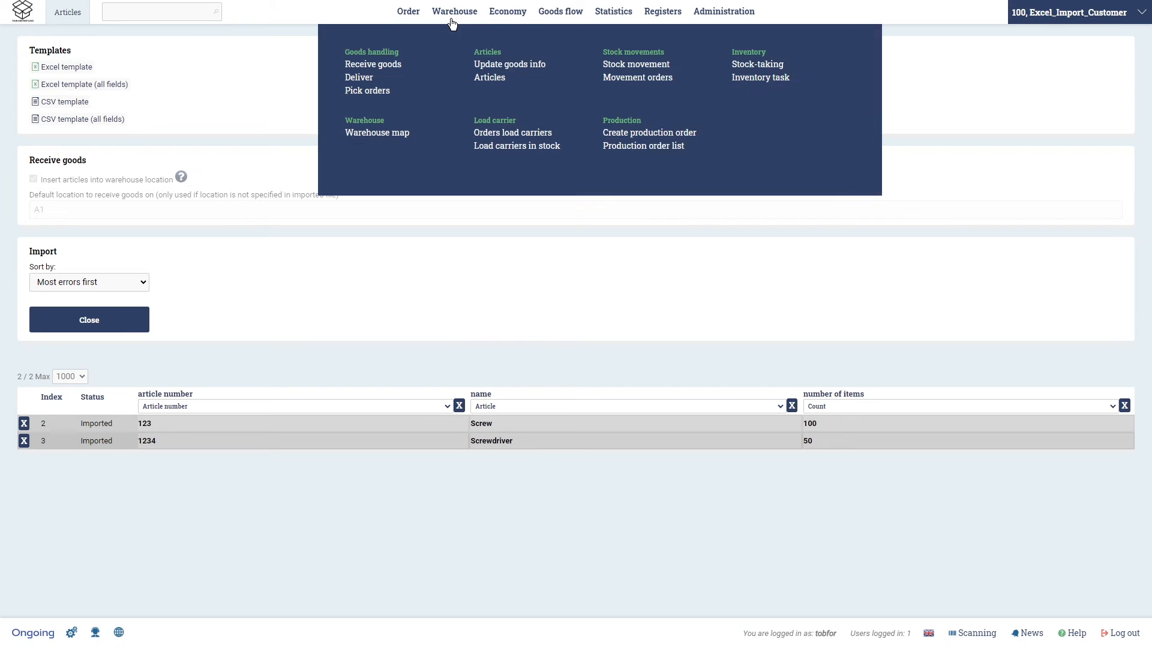
{"action": "left_click", "coordinate": [491, 77]}
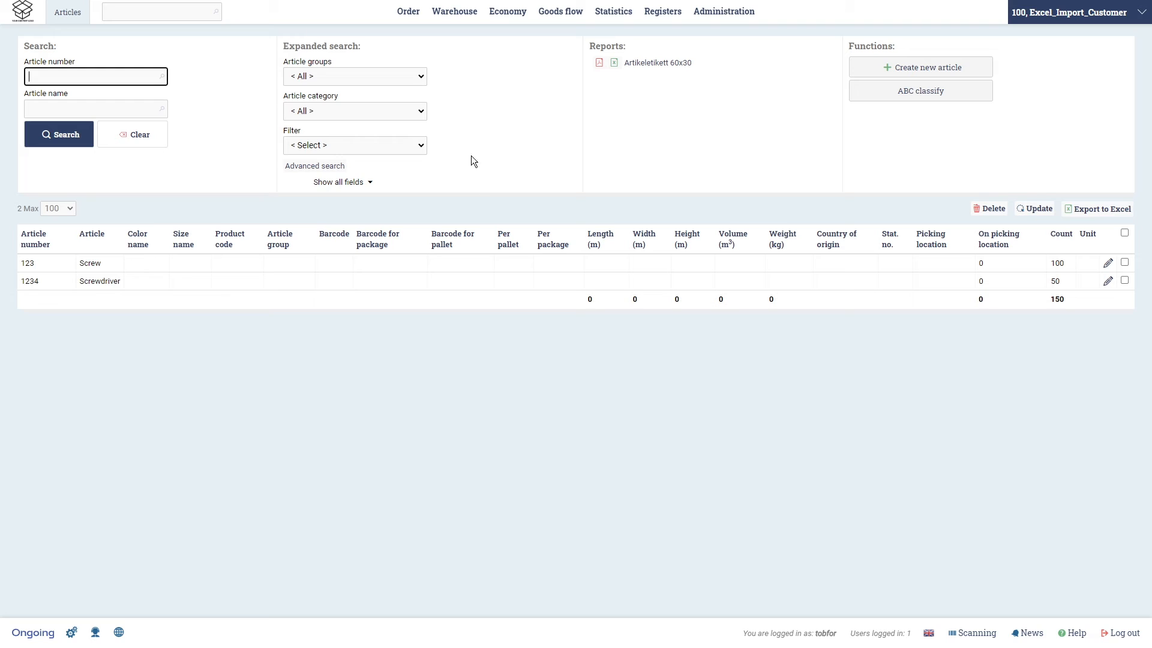
{"action": "mouse_move", "coordinate": [454, 12]}
{"action": "left_click", "coordinate": [411, 133]}
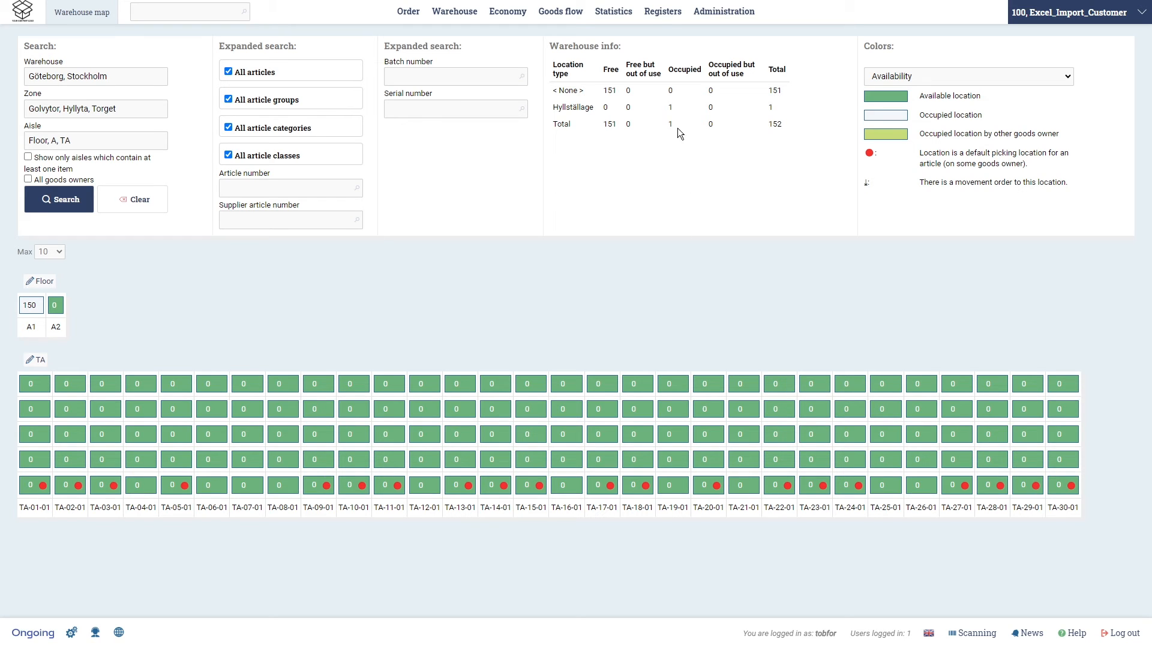
Step: Start a new article import with insertion into warehouse location enabled, and load Webshop_Products_Sample.xlsx
{"action": "mouse_move", "coordinate": [666, 15]}
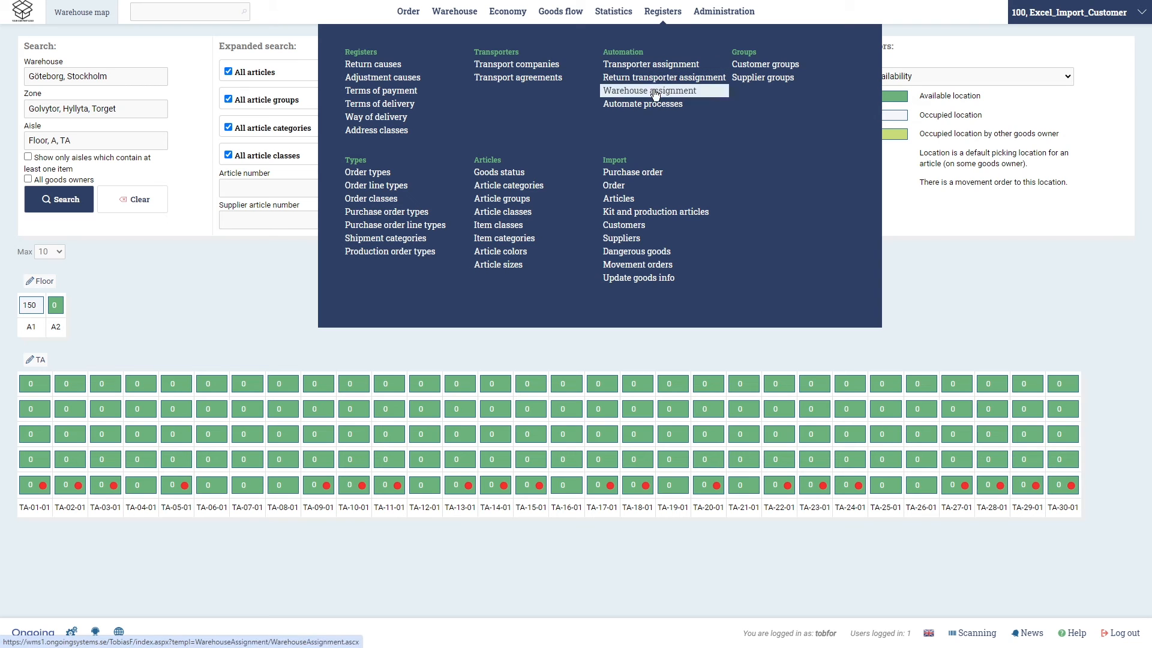
{"action": "left_click", "coordinate": [629, 202]}
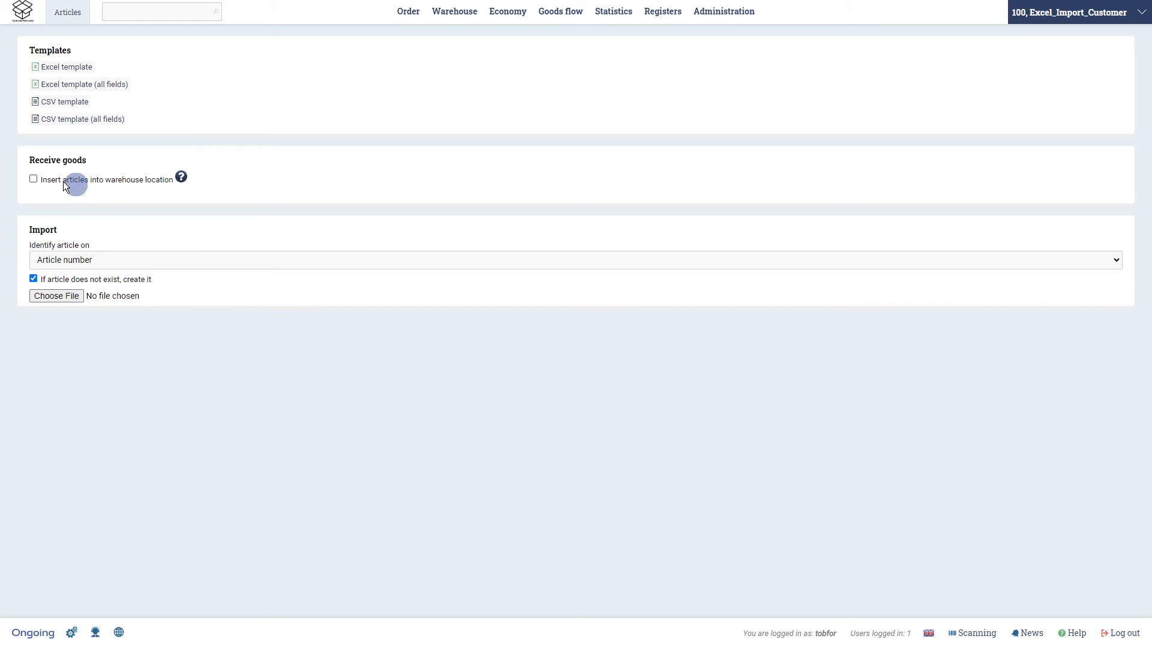
{"action": "left_click", "coordinate": [33, 180]}
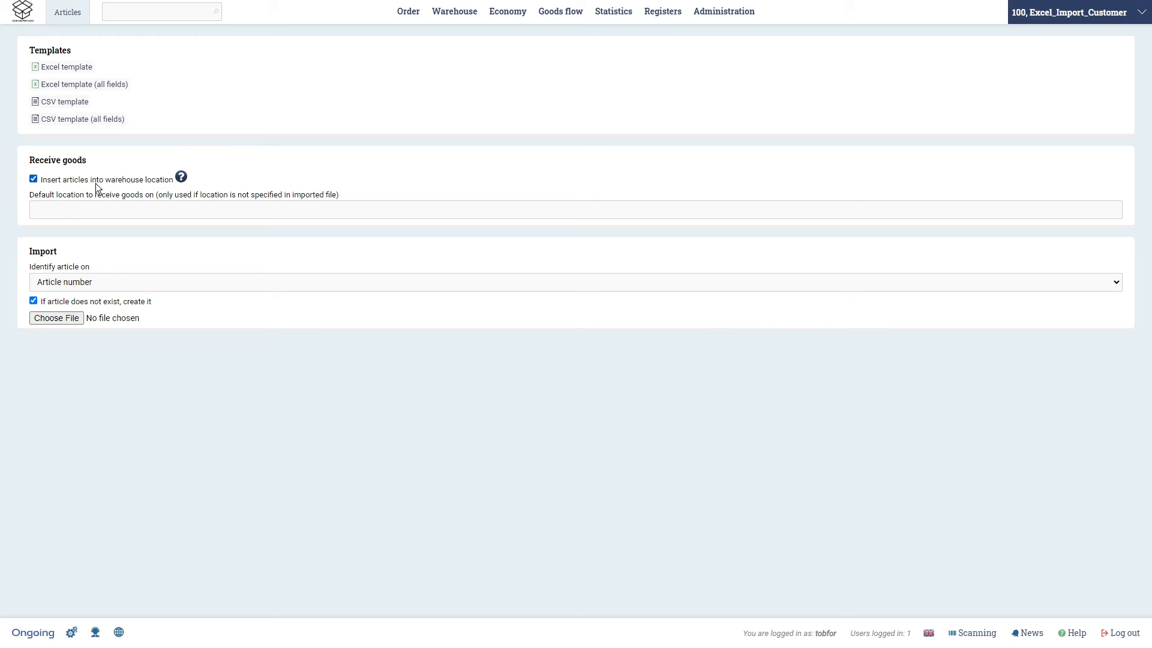
{"action": "left_click", "coordinate": [70, 321]}
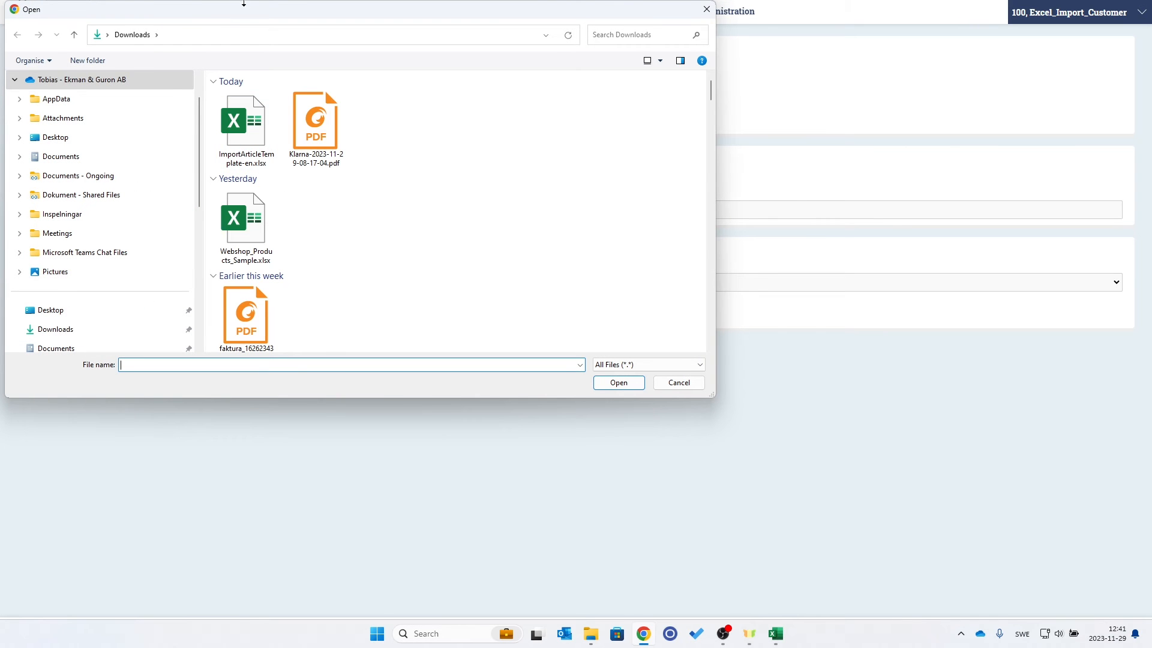
{"action": "double_click", "coordinate": [258, 225]}
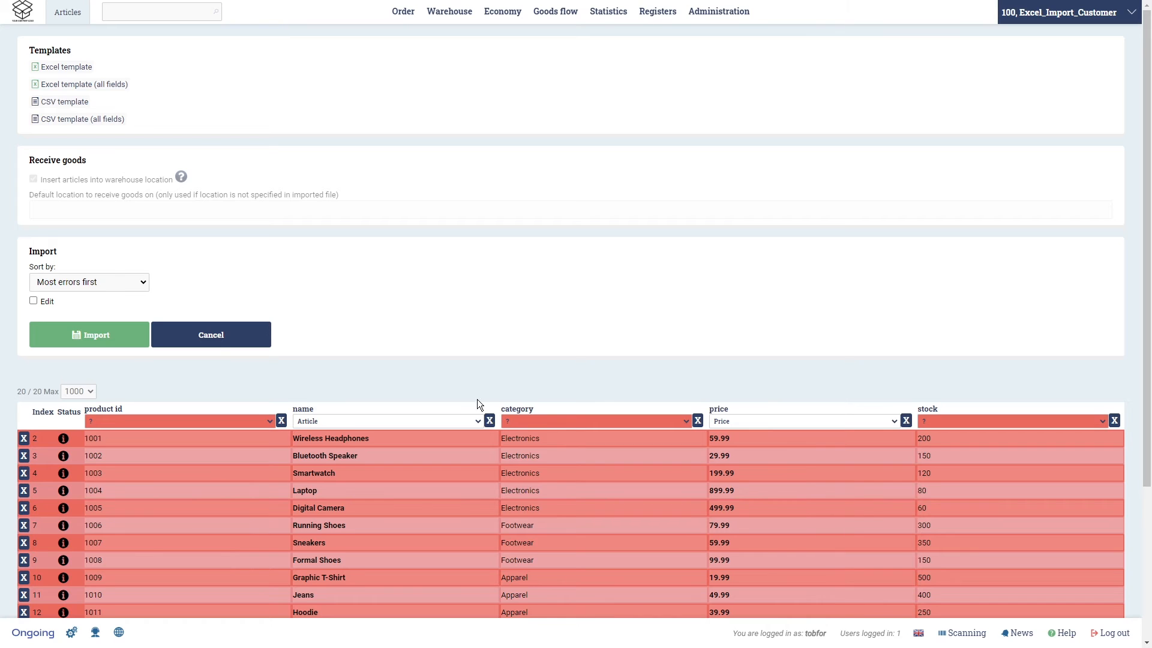
Step: Map the product id column of the import preview to Article number
{"action": "scroll", "coordinate": [478, 404], "scroll_direction": "down", "scroll_amount": 1}
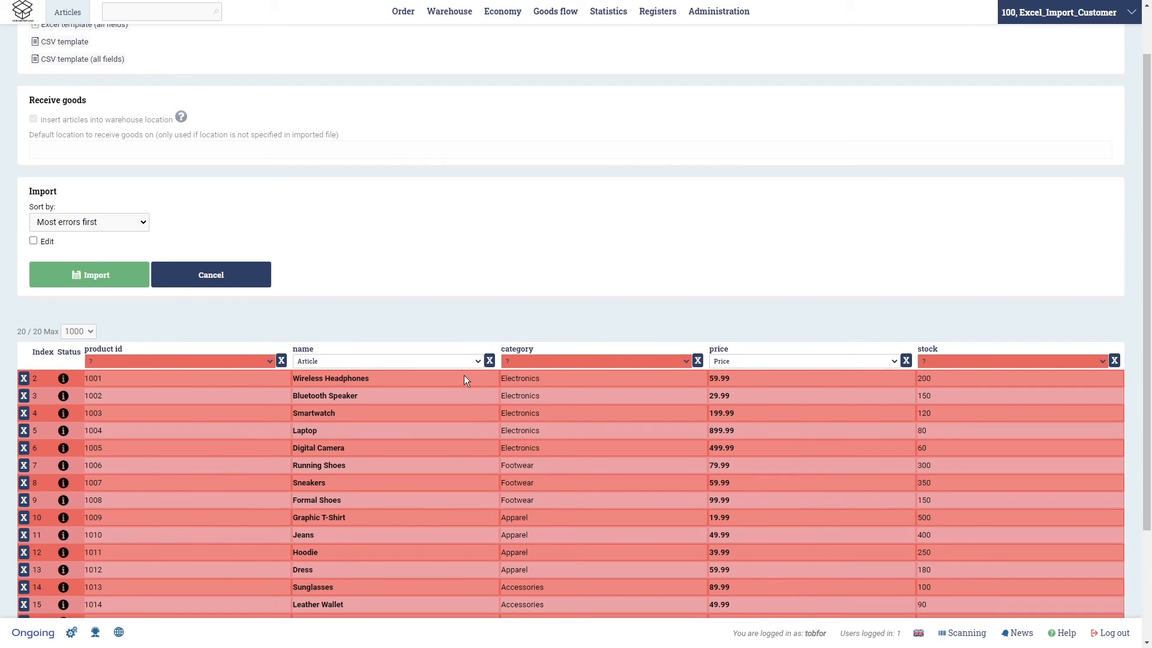
{"action": "left_click", "coordinate": [270, 359]}
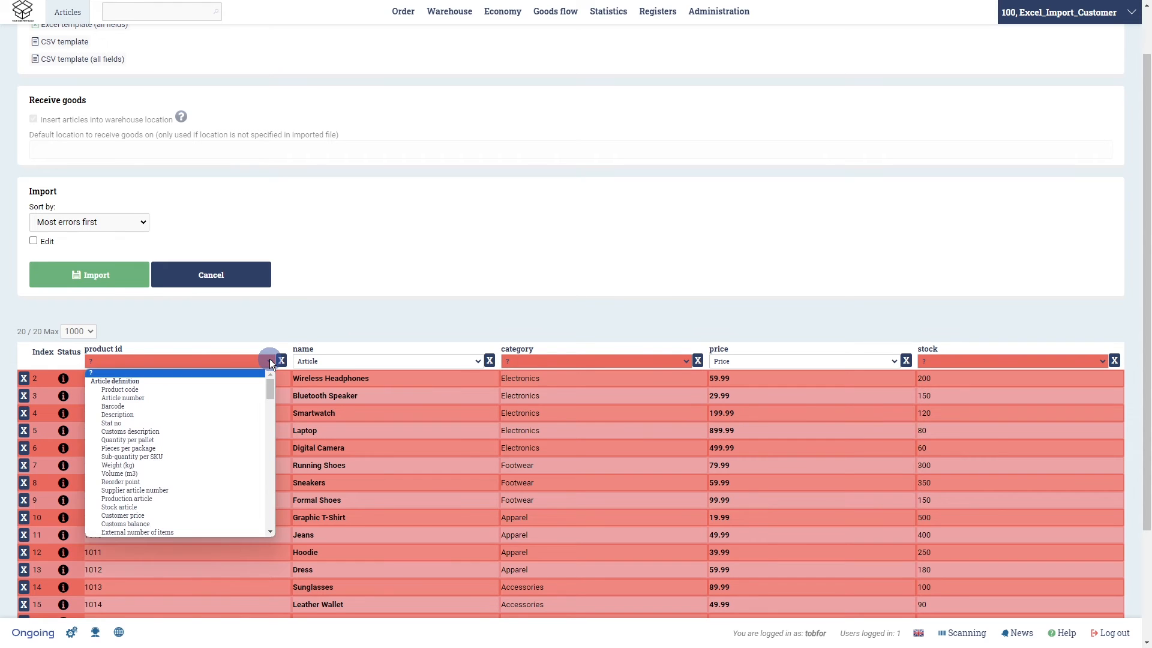
{"action": "left_click", "coordinate": [209, 400]}
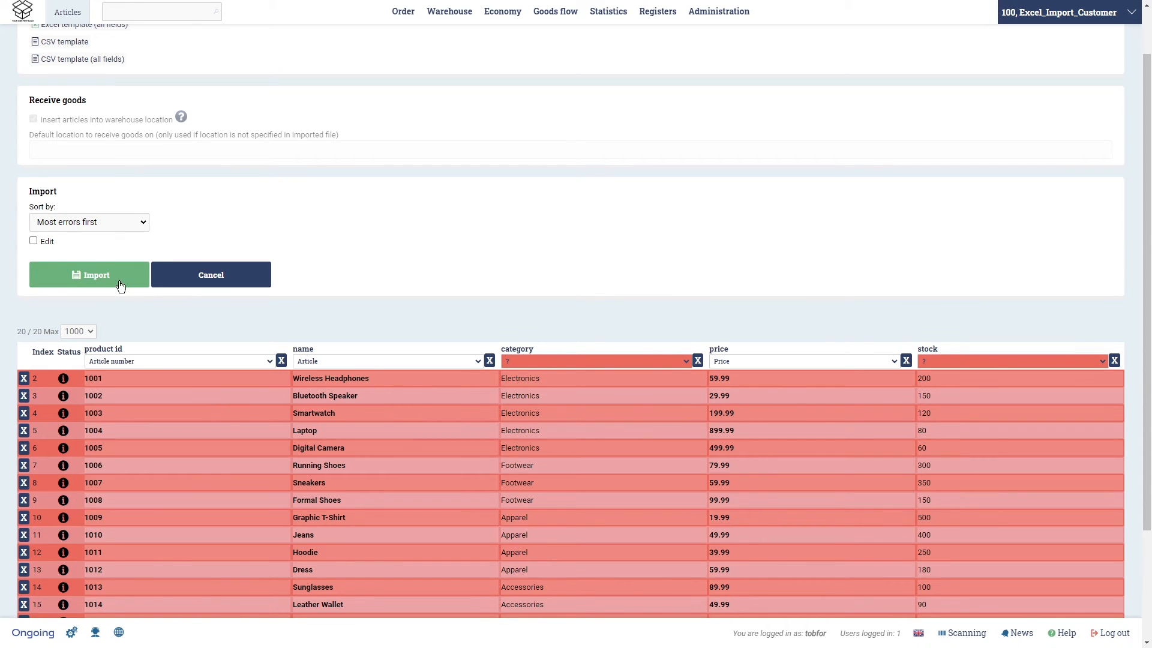
Step: Restart the article import with A2 as the default location to receive goods on, and reload Webshop_Products_Sample.xlsx
{"action": "left_click", "coordinate": [81, 222]}
{"action": "left_click", "coordinate": [208, 195]}
{"action": "left_click", "coordinate": [231, 280]}
{"action": "left_click", "coordinate": [169, 214]}
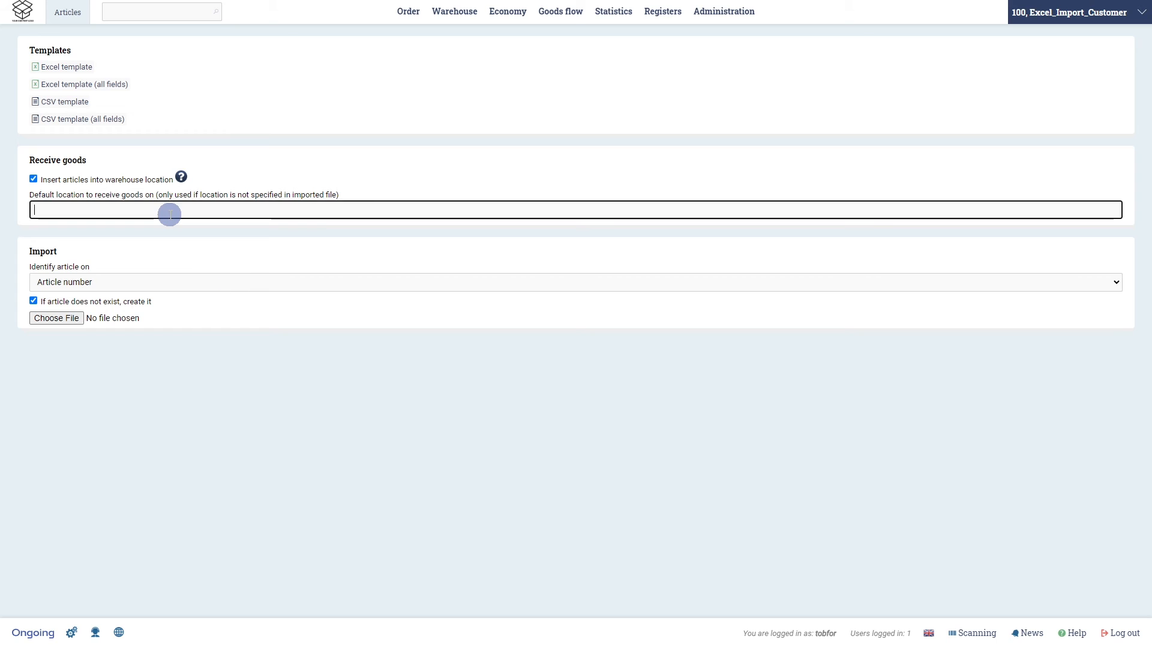
{"action": "type", "text": "A2"}
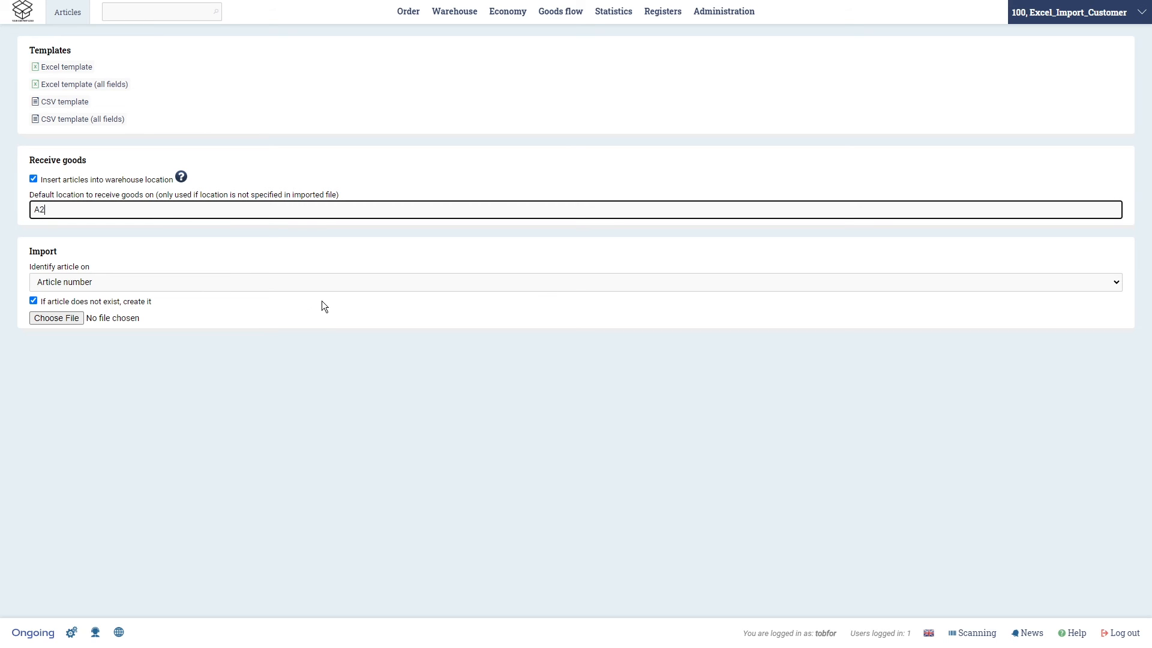
{"action": "left_click", "coordinate": [66, 322]}
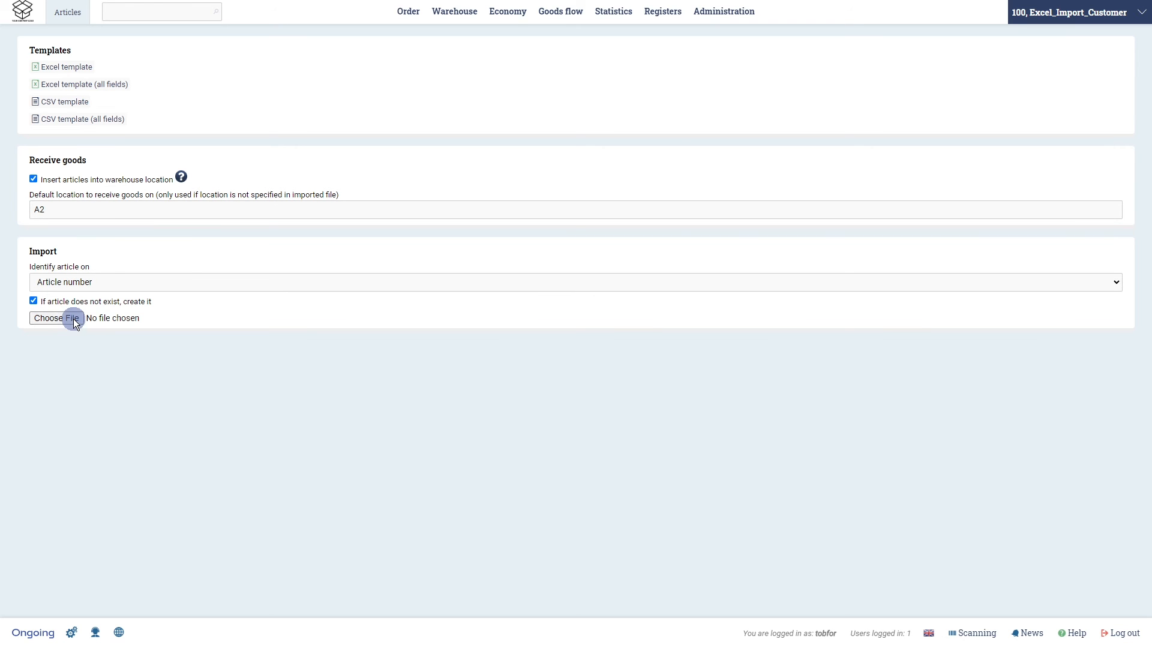
{"action": "double_click", "coordinate": [253, 235]}
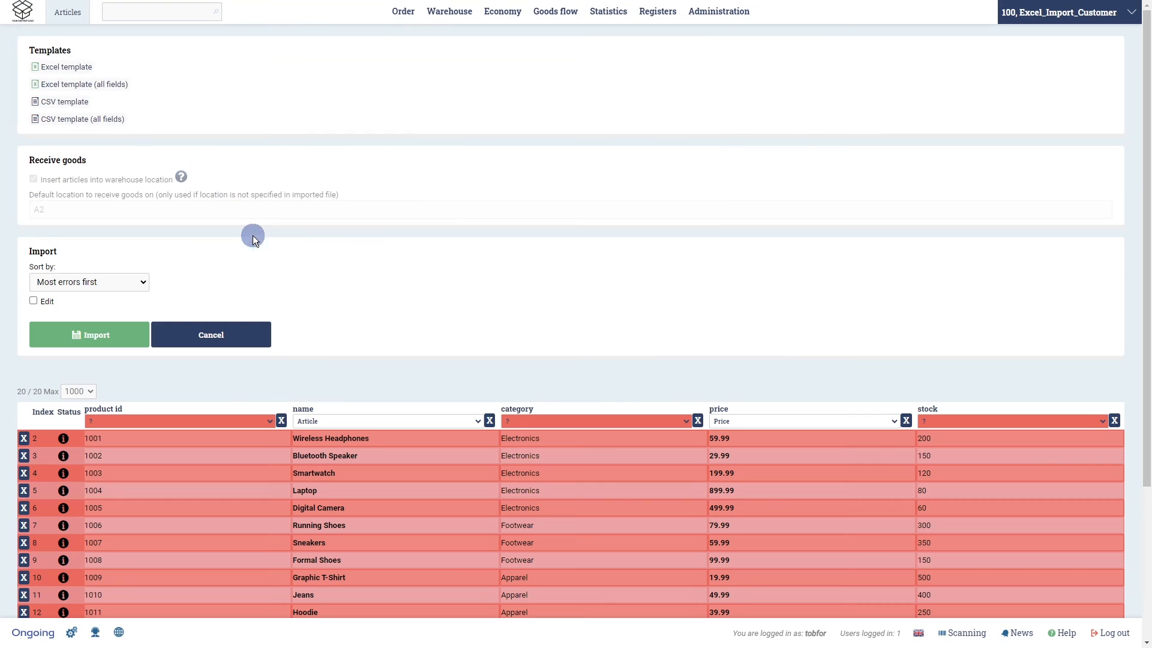
Step: Map the product id column of the reloaded import preview to Article number
{"action": "scroll", "coordinate": [328, 235], "scroll_direction": "down", "scroll_amount": 1}
{"action": "scroll", "coordinate": [327, 236], "scroll_direction": "down", "scroll_amount": 1}
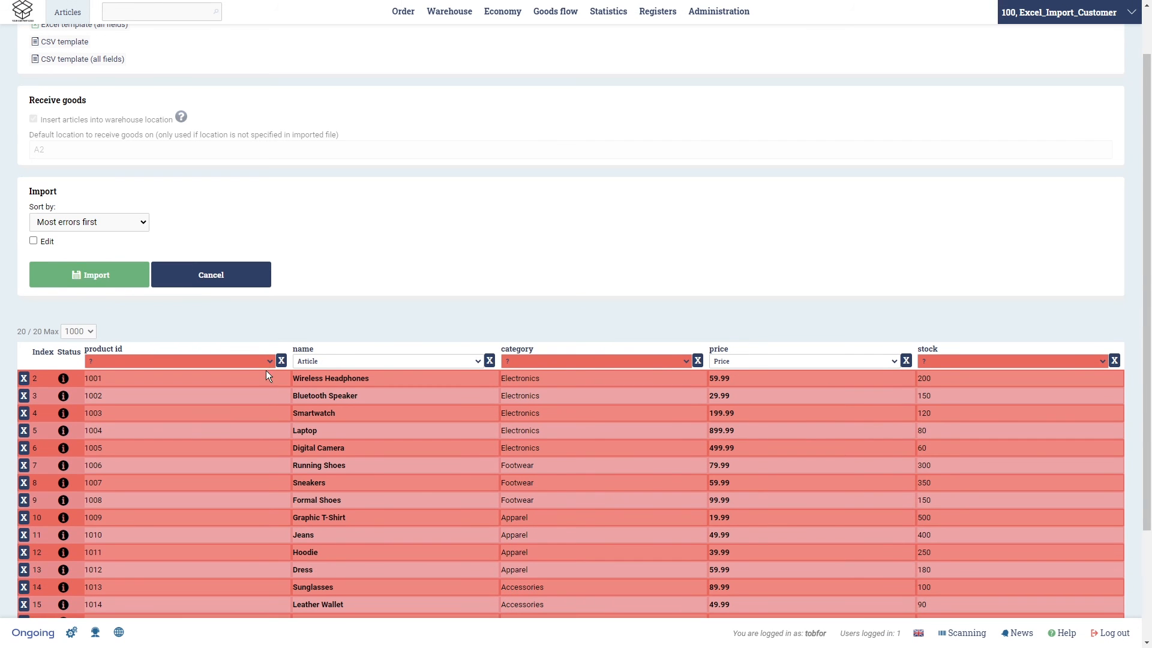
{"action": "left_click", "coordinate": [271, 361]}
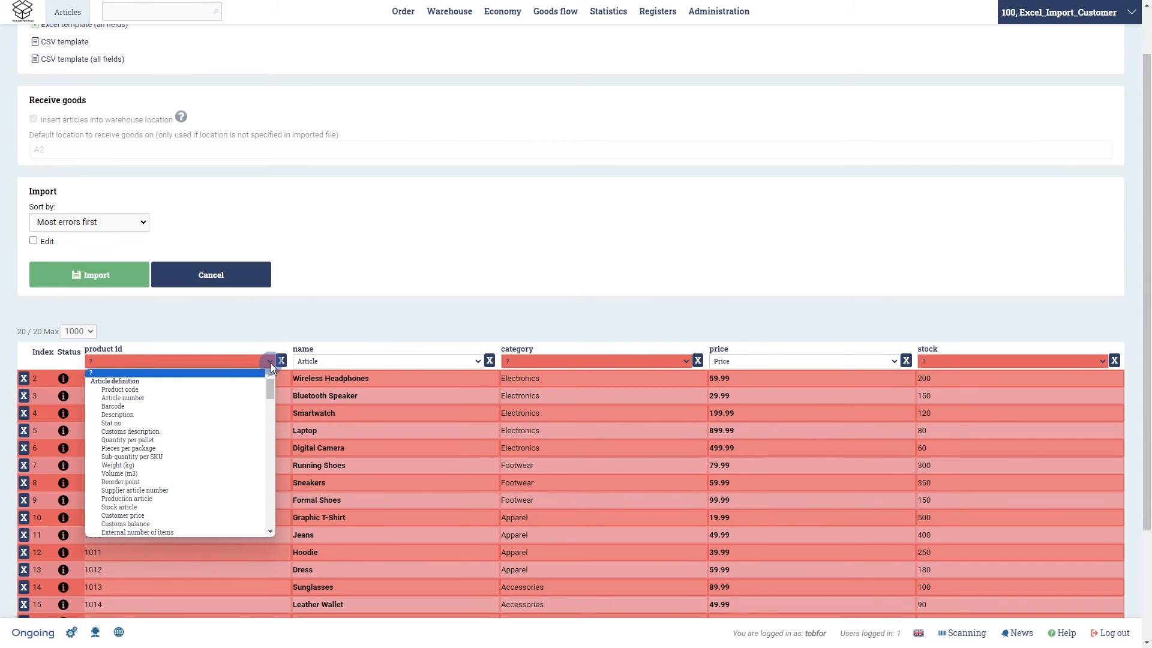
{"action": "left_click", "coordinate": [199, 398]}
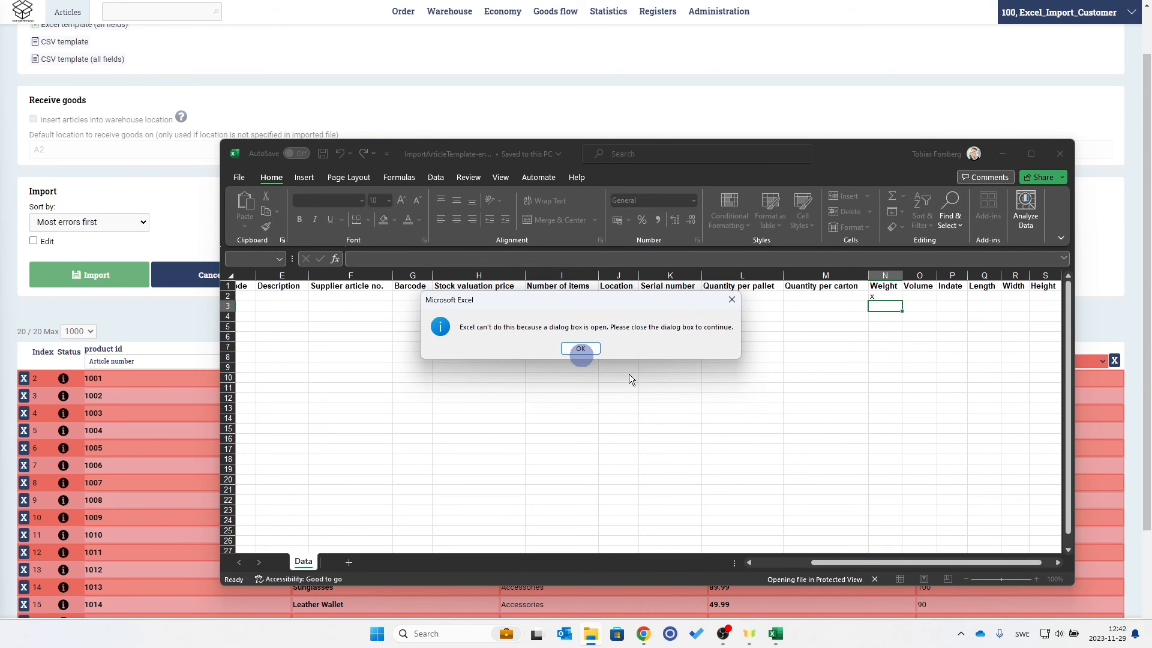
Step: Check the columns of Webshop_Products_Sample.xlsx in Excel, and return to the import preview
{"action": "left_click", "coordinate": [580, 349]}
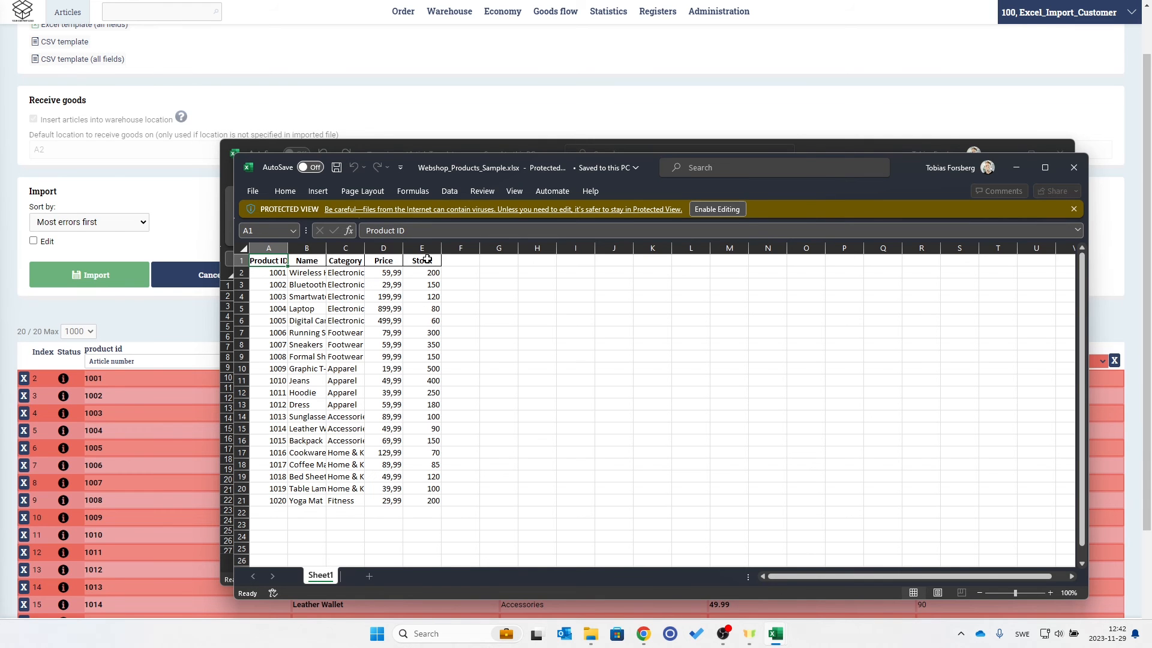
{"action": "left_click", "coordinate": [1074, 167]}
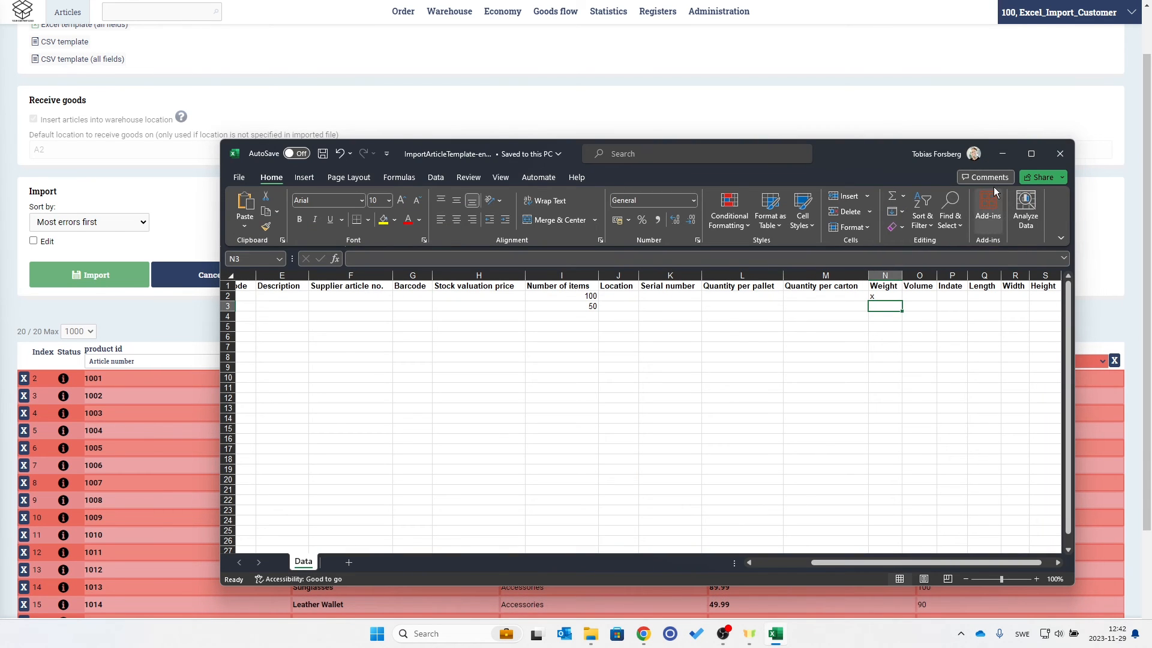
{"action": "left_click", "coordinate": [1001, 154]}
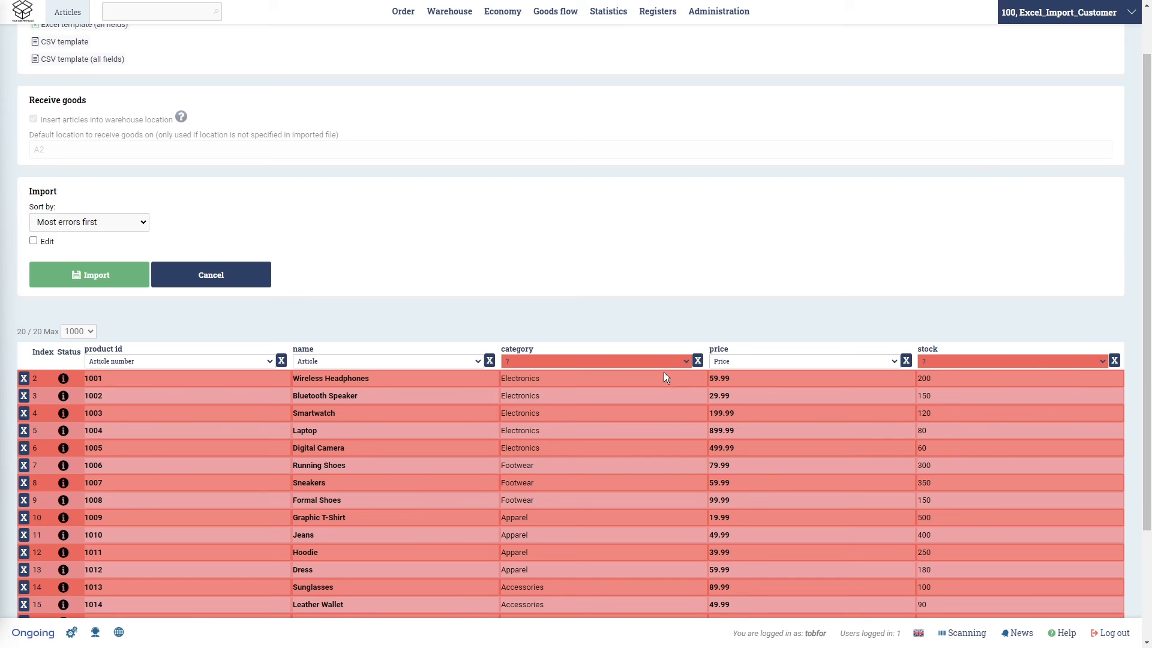
Step: Map the category column of the import preview to Article group
{"action": "left_click", "coordinate": [686, 362]}
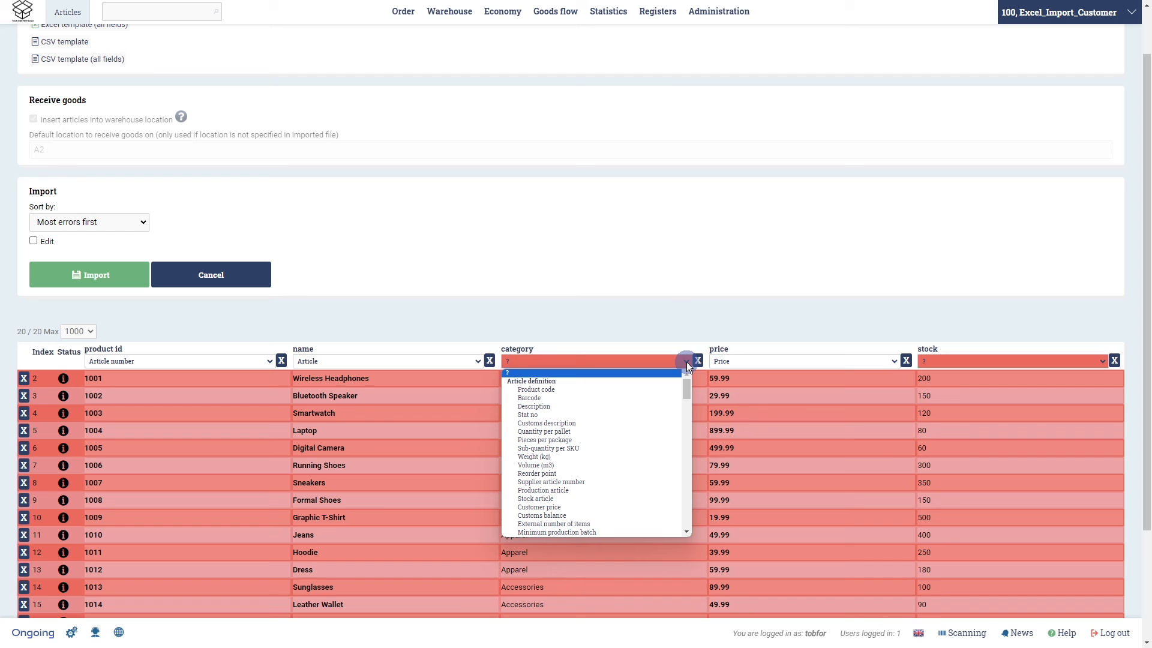
{"action": "left_click_drag", "start_coordinate": [687, 393], "coordinate": [692, 429]}
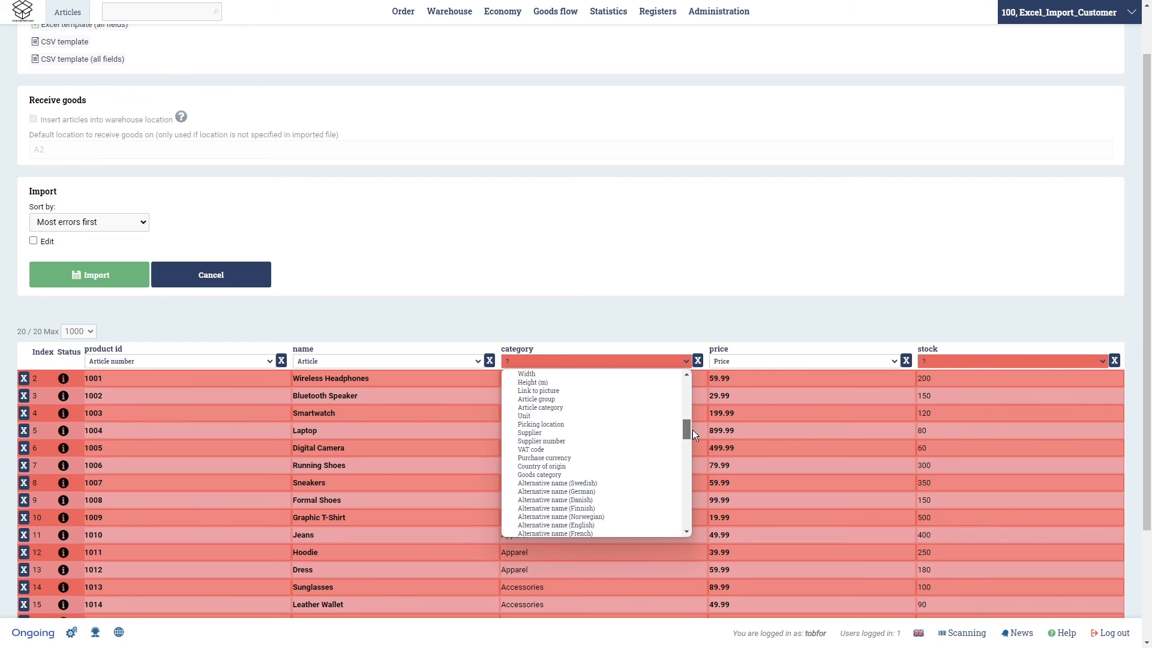
{"action": "left_click", "coordinate": [593, 401]}
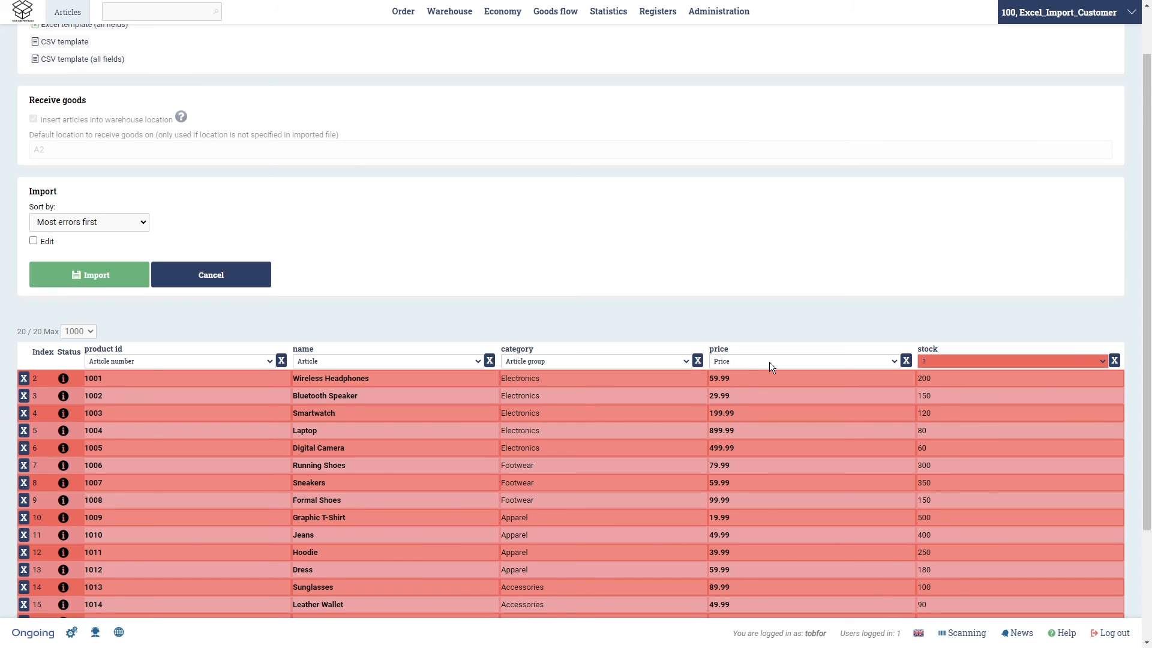
Step: Map the stock column to Count under Article item and import the articles
{"action": "left_click", "coordinate": [1067, 360]}
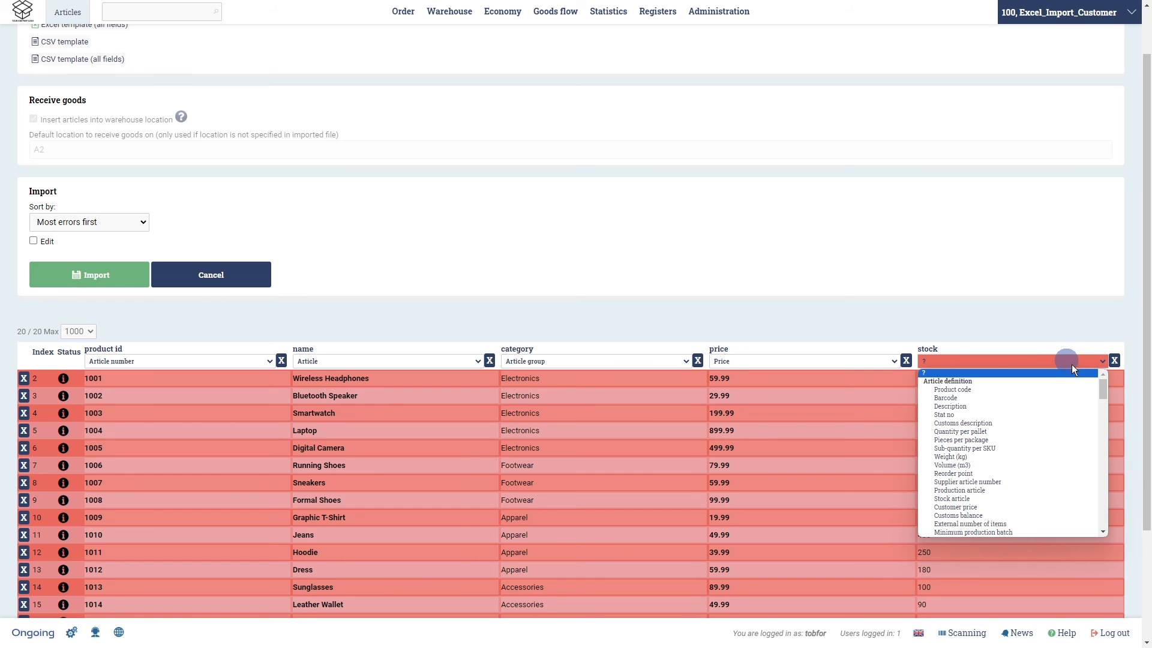
{"action": "left_click_drag", "start_coordinate": [1103, 384], "coordinate": [1113, 506]}
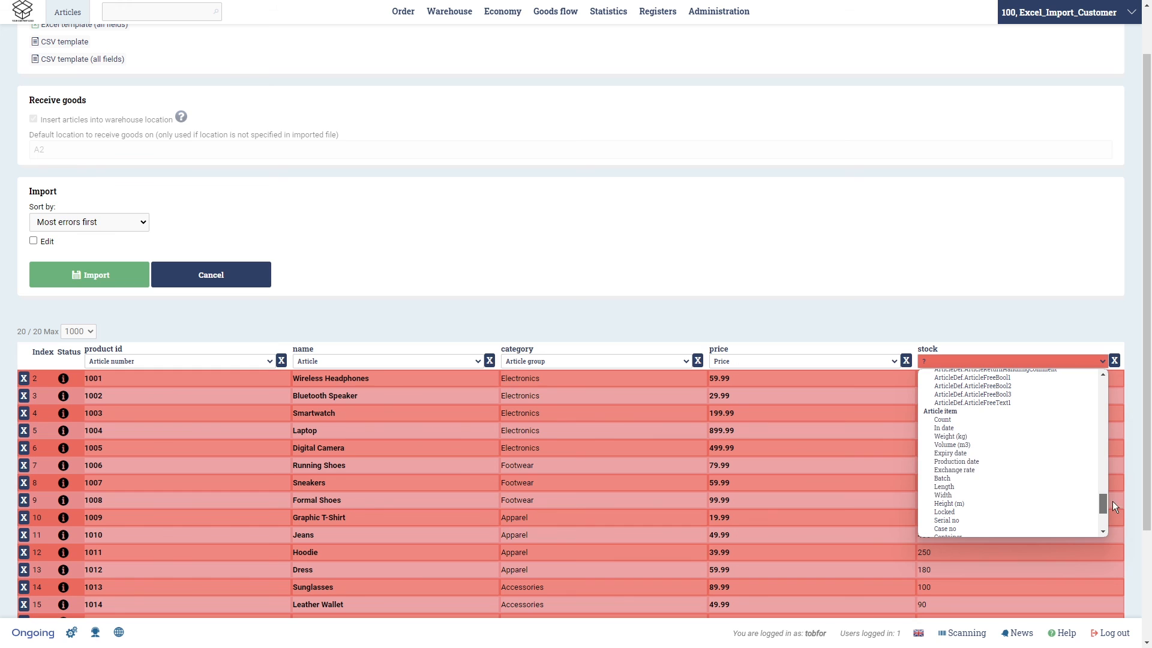
{"action": "left_click", "coordinate": [942, 421]}
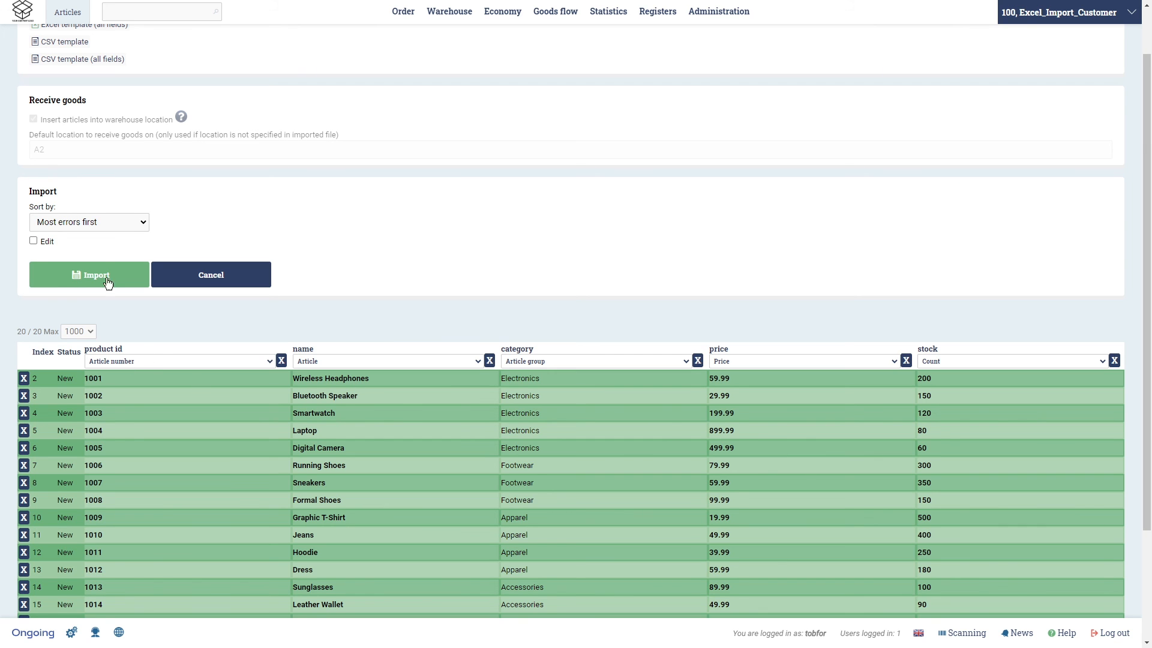
{"action": "left_click", "coordinate": [102, 277]}
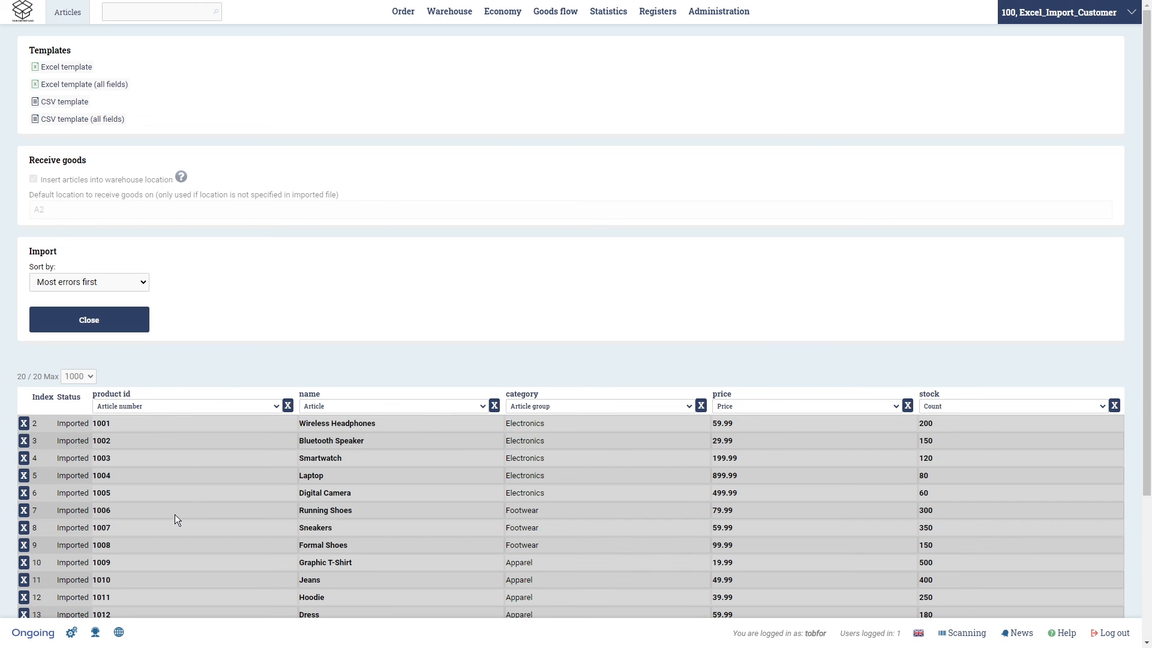
Step: Review the import result rows and check the webshop articles' groups and counts in the warehouse article list
{"action": "scroll", "coordinate": [558, 357], "scroll_direction": "down", "scroll_amount": 3}
{"action": "scroll", "coordinate": [558, 358], "scroll_direction": "up", "scroll_amount": 3}
{"action": "mouse_move", "coordinate": [467, 21]}
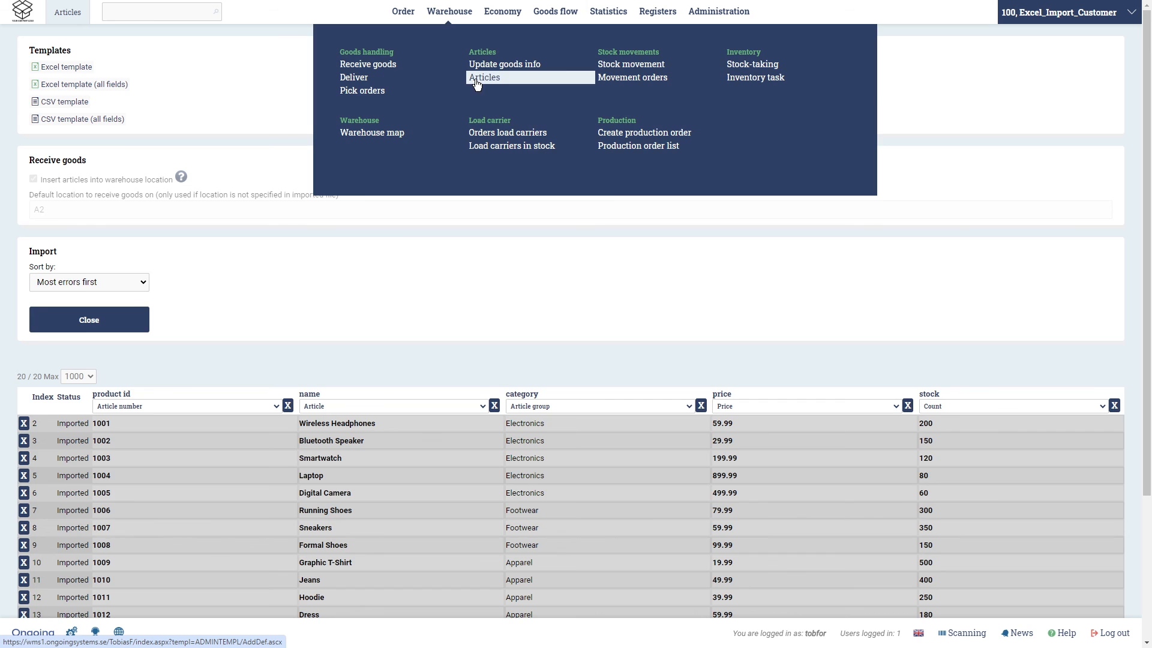
{"action": "left_click", "coordinate": [480, 78]}
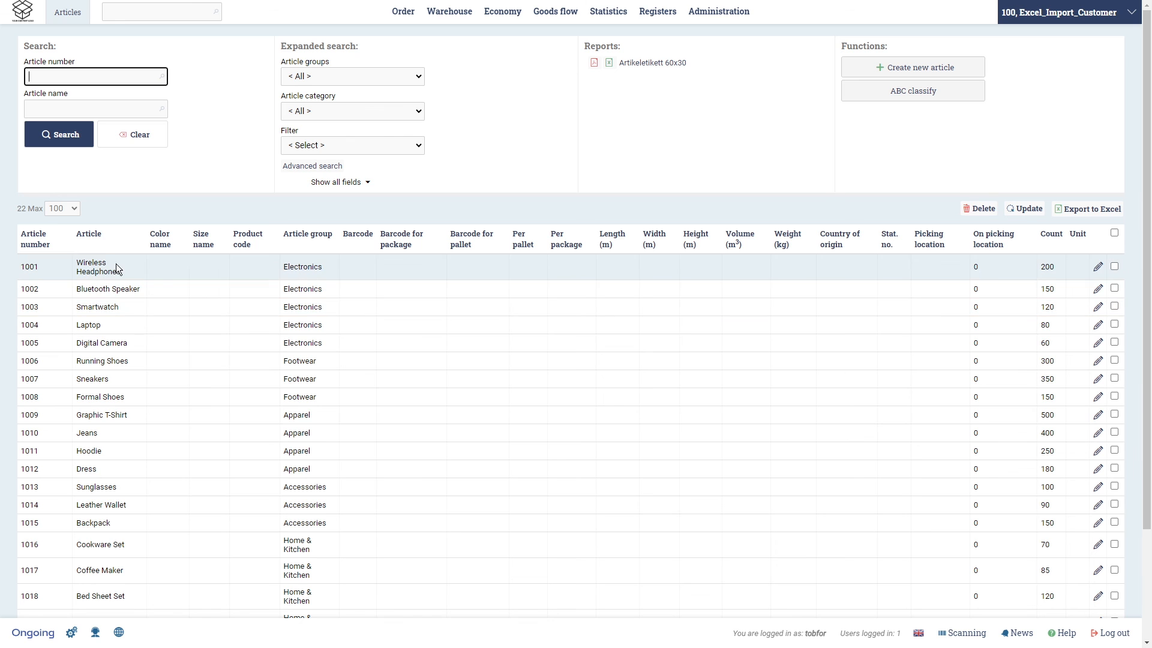
{"action": "scroll", "coordinate": [116, 282], "scroll_direction": "down", "scroll_amount": 1}
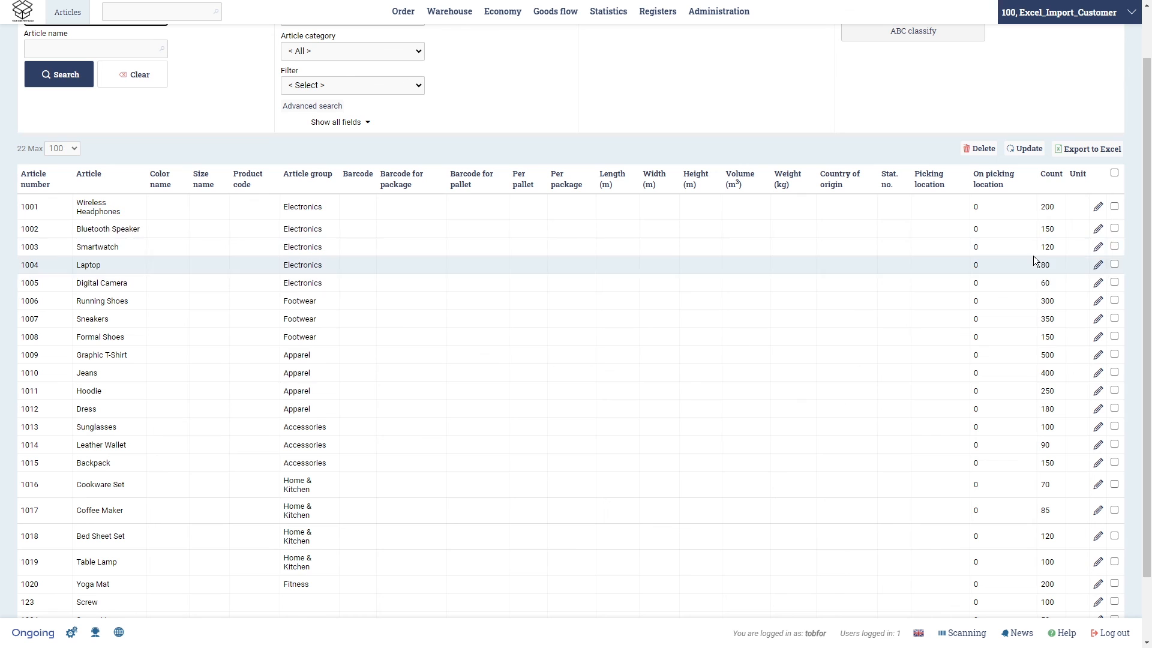
{"action": "scroll", "coordinate": [1057, 449], "scroll_direction": "down", "scroll_amount": 2}
{"action": "scroll", "coordinate": [1057, 450], "scroll_direction": "up", "scroll_amount": 3}
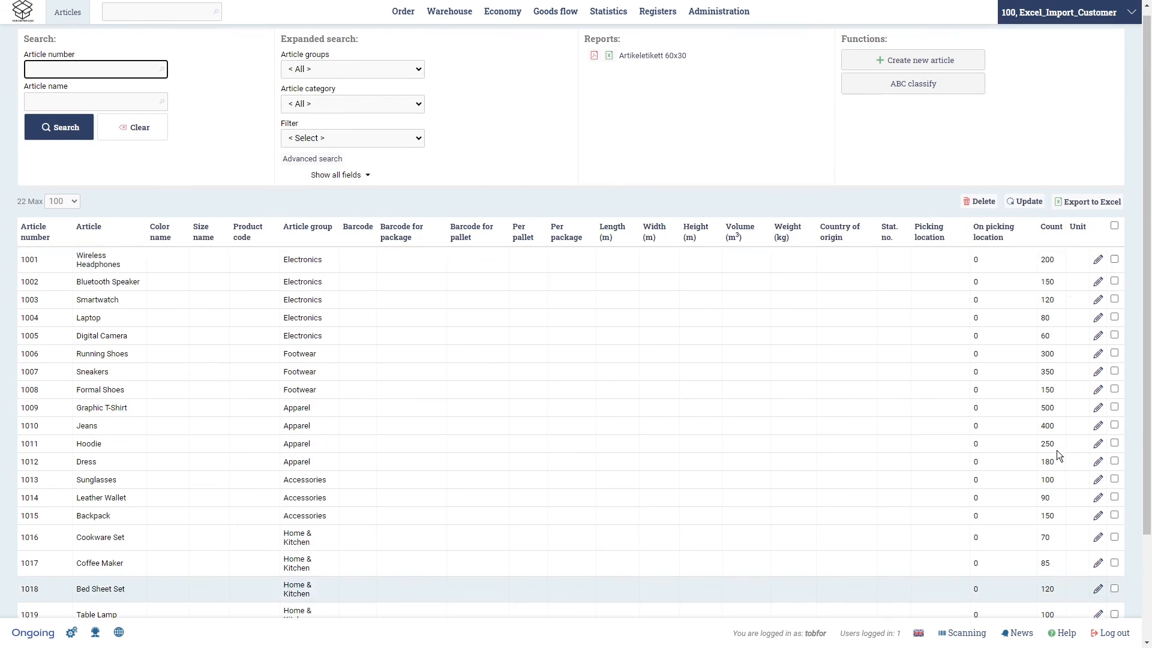
Step: Inspect the goods stored on floor location A2 in the warehouse map, and close the location info
{"action": "mouse_move", "coordinate": [459, 15]}
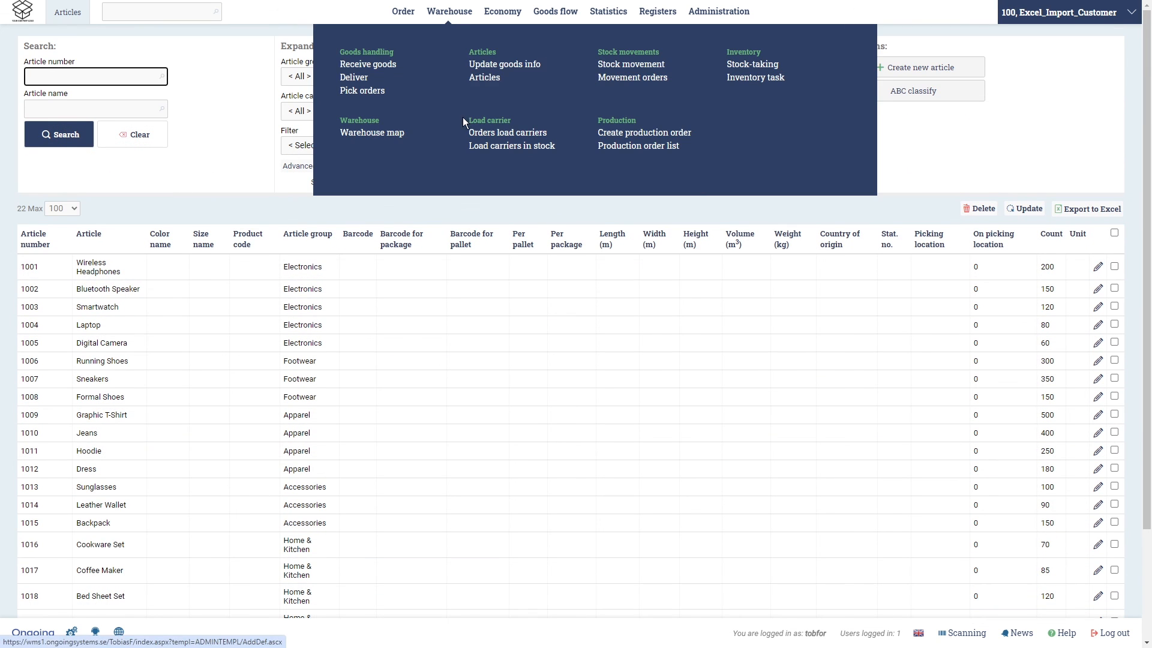
{"action": "left_click", "coordinate": [398, 135]}
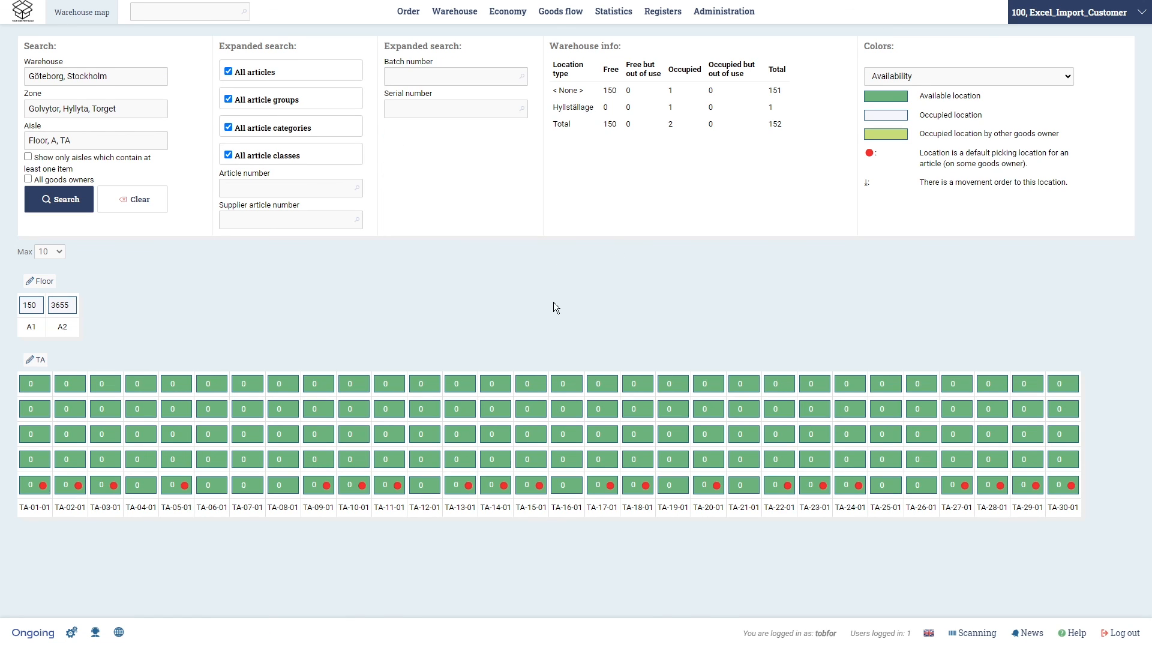
{"action": "left_click", "coordinate": [66, 315]}
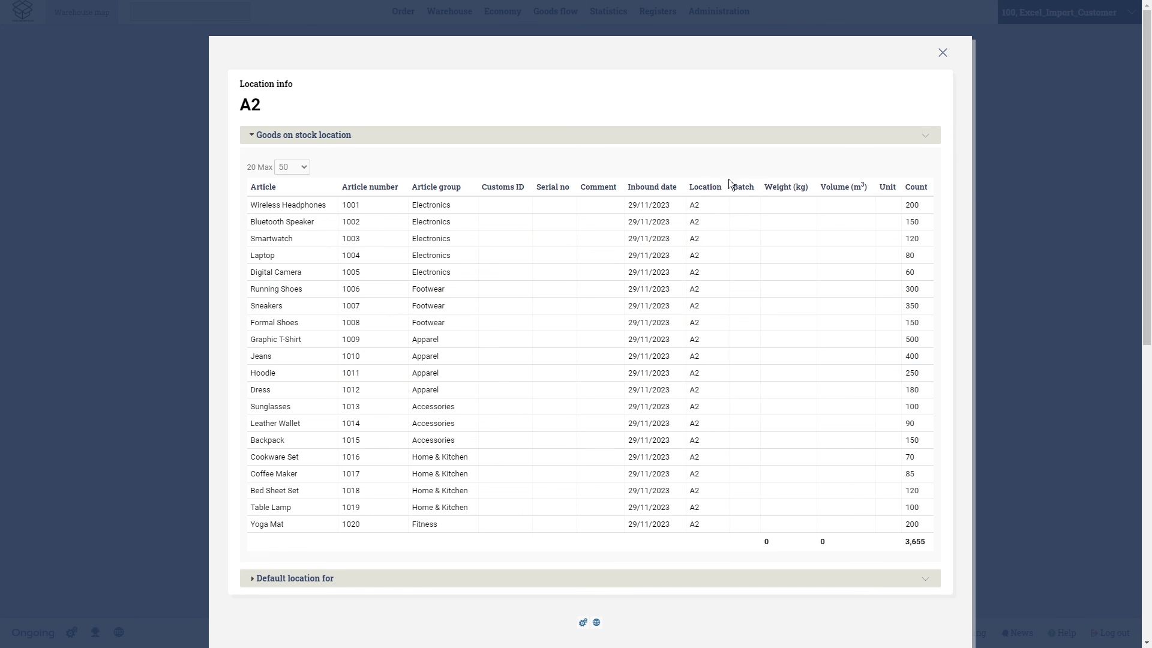
{"action": "left_click", "coordinate": [943, 52]}
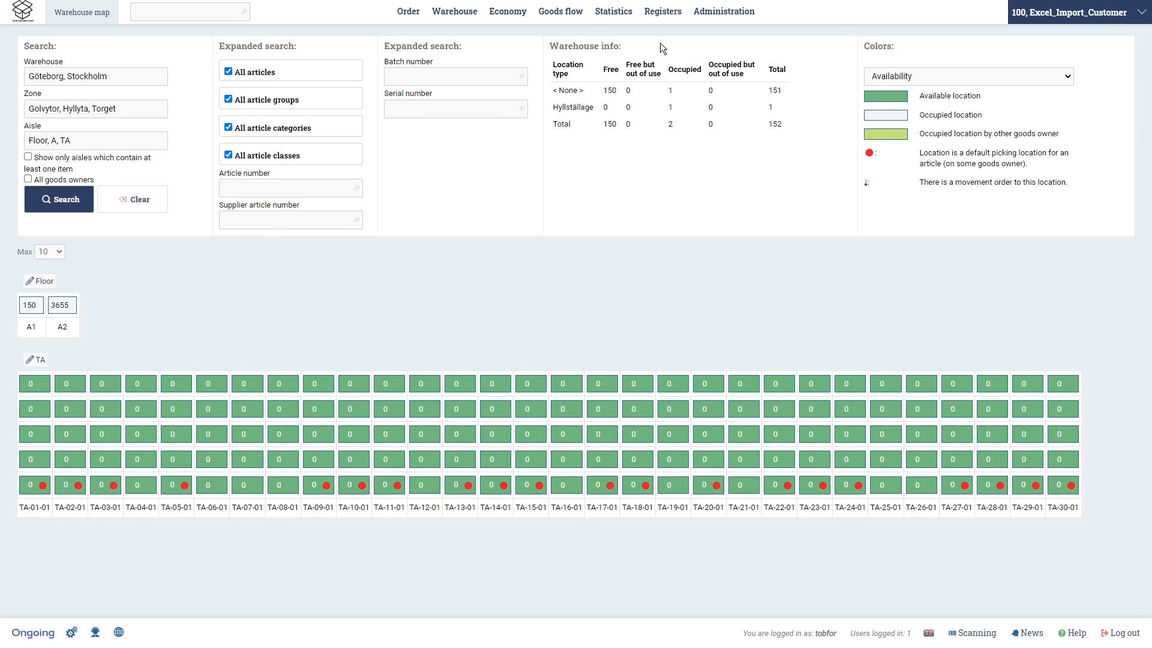
{"action": "mouse_move", "coordinate": [662, 12]}
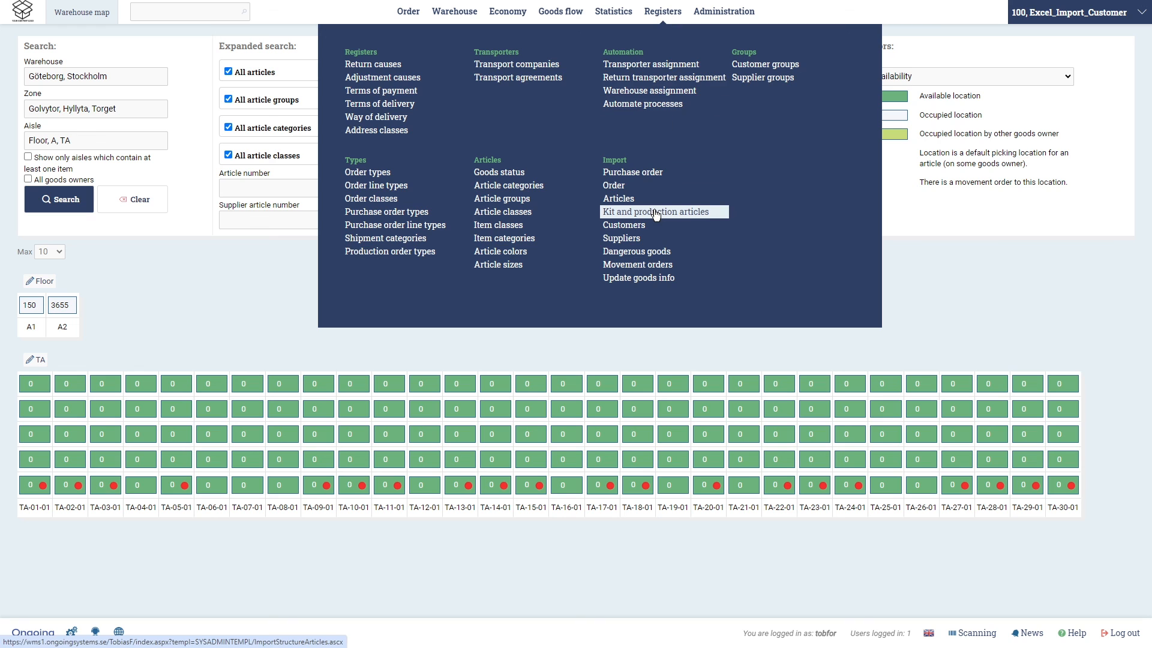